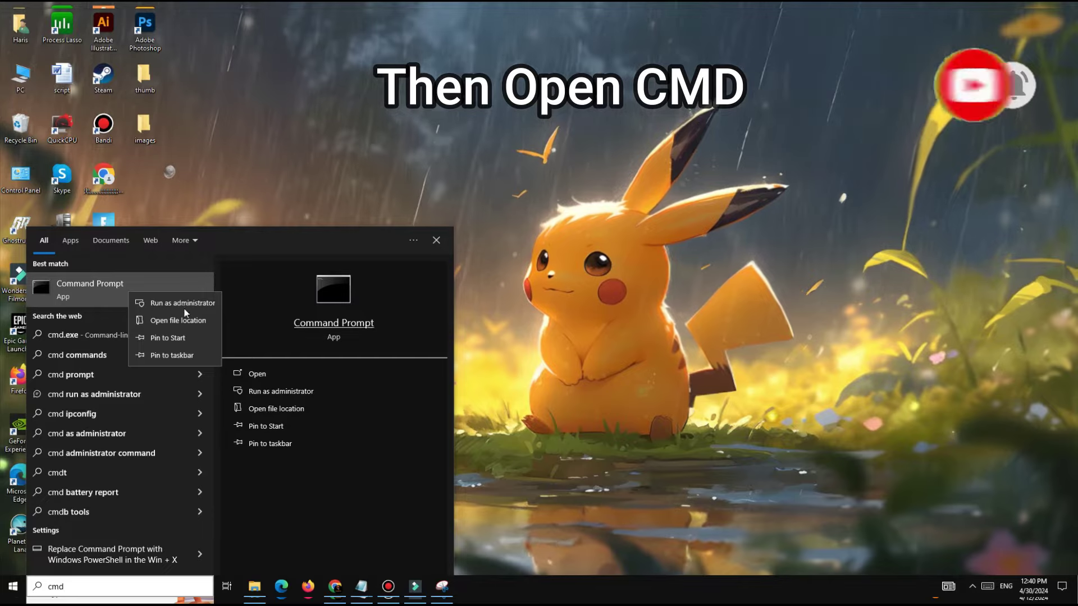
Run Command Prompt as administrator.
left_click(186, 310)
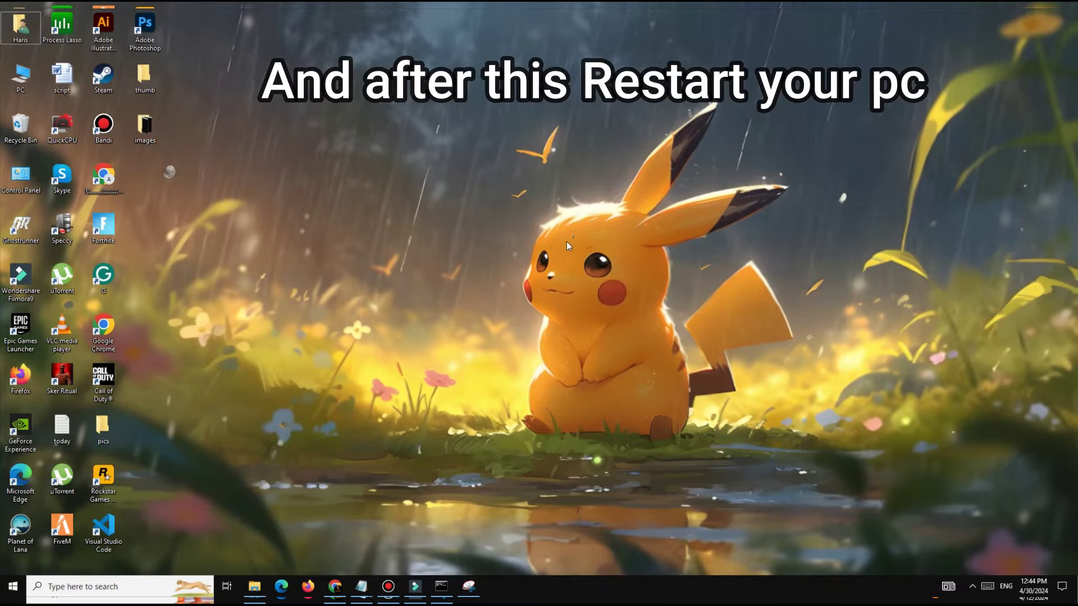
Bring up the power options for restarting the PC.
left_click(14, 586)
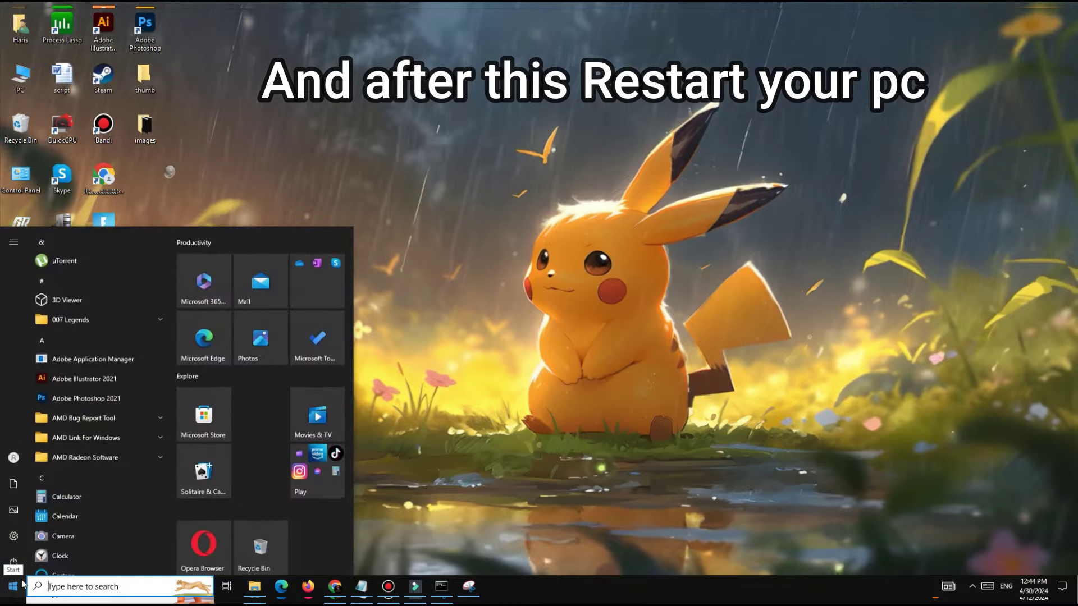
left_click(14, 562)
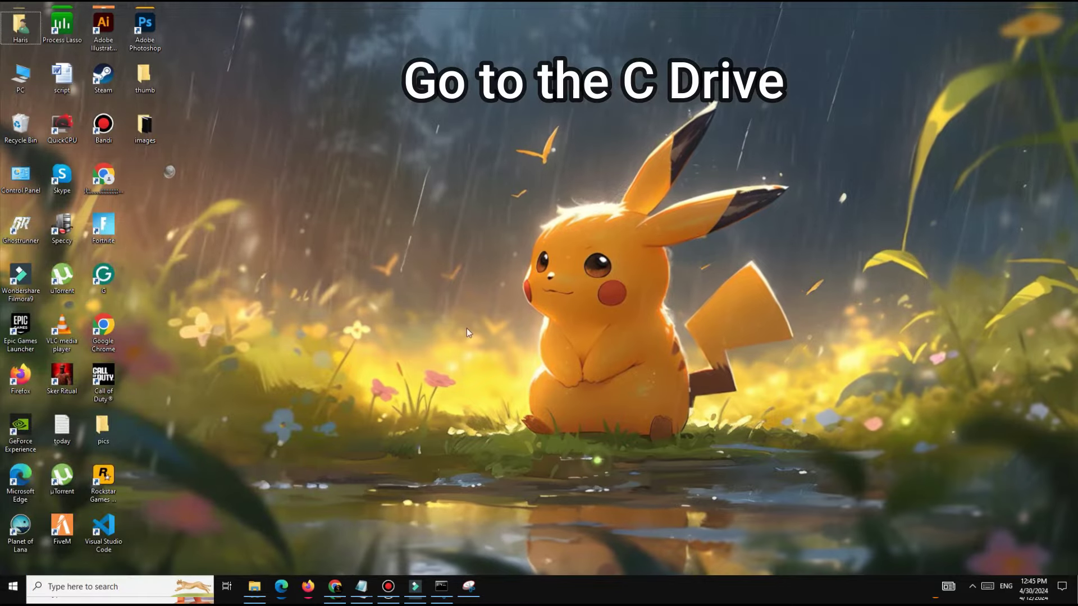
Find the Riot Vanguard folder in Program Files on drive C and bring up its context options.
double_click(20, 75)
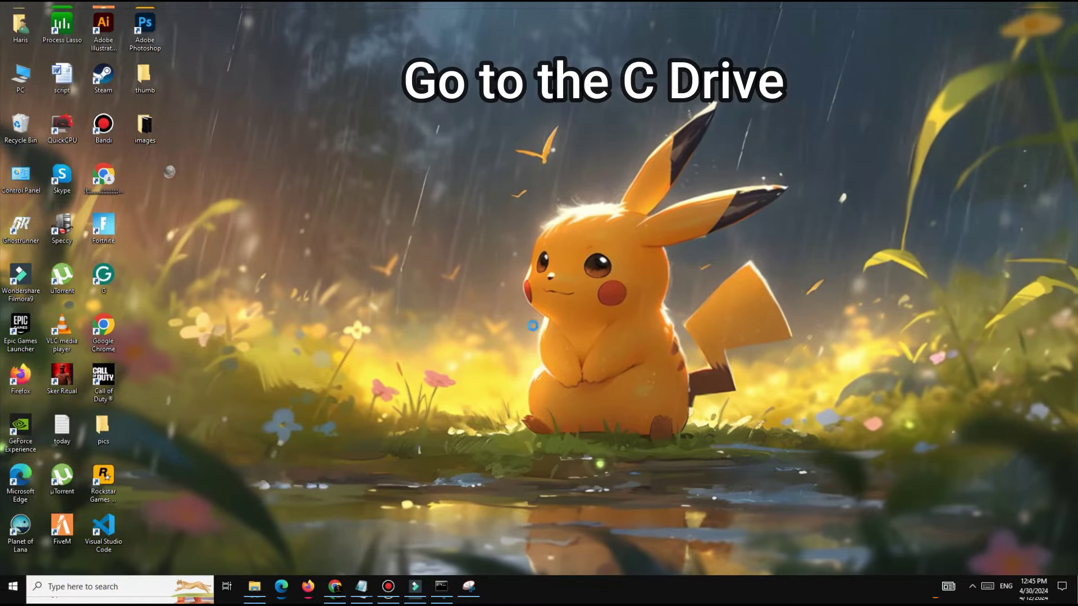
double_click(193, 135)
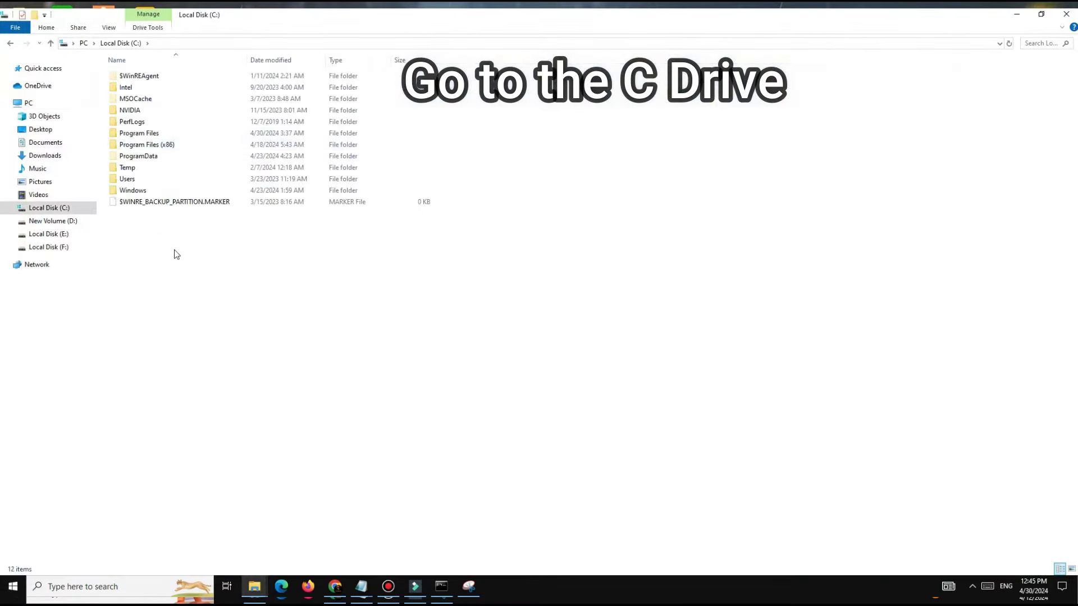
left_click(268, 134)
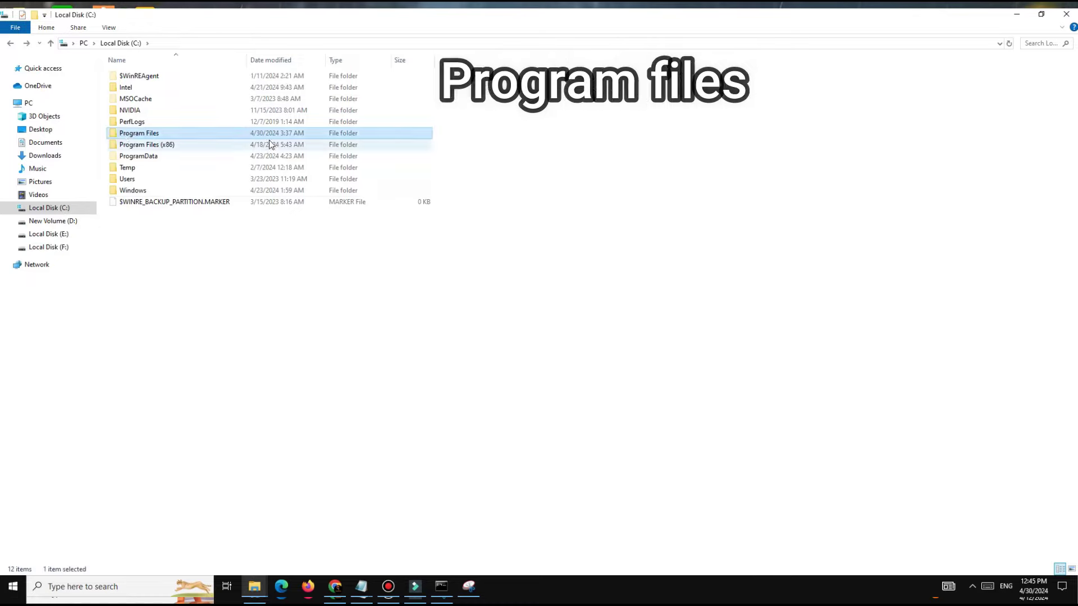
double_click(152, 136)
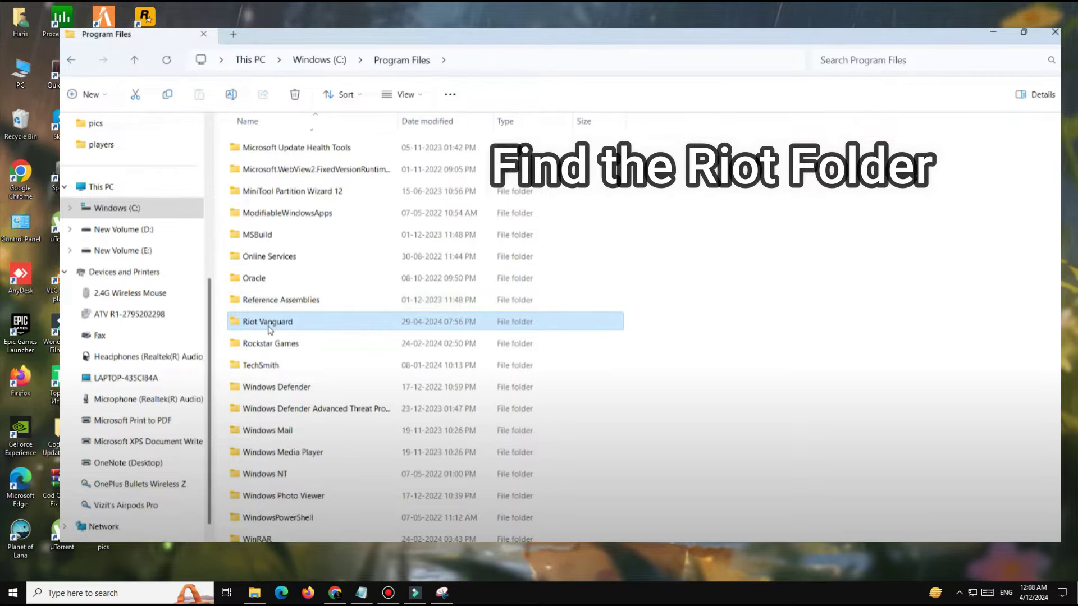
right_click(270, 330)
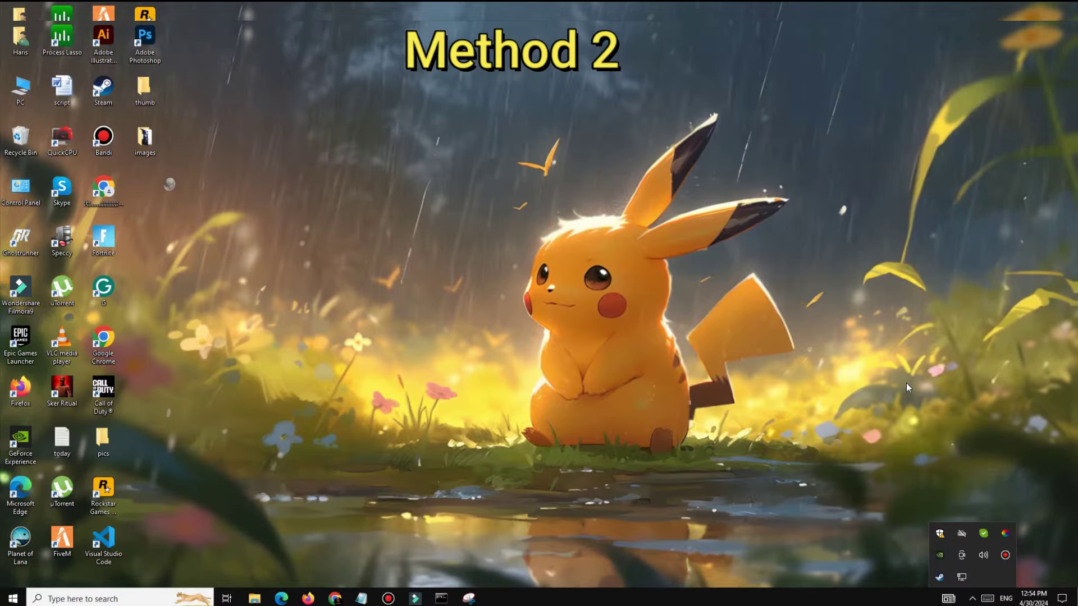
Open Windows Security and go to the Core isolation details under Device security, where Memory integrity is set.
right_click(895, 407)
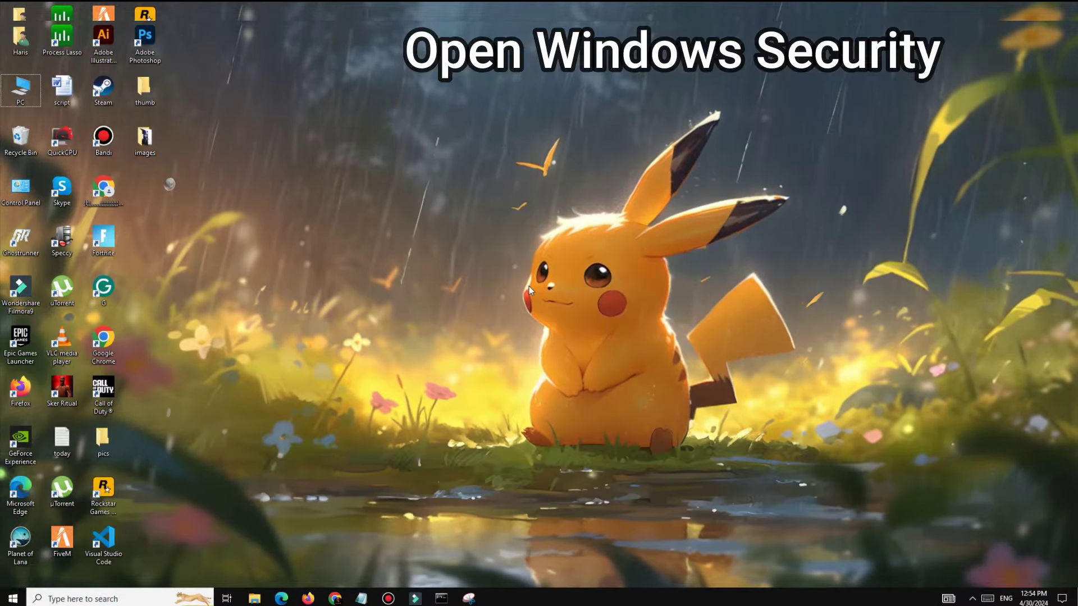
left_click(972, 598)
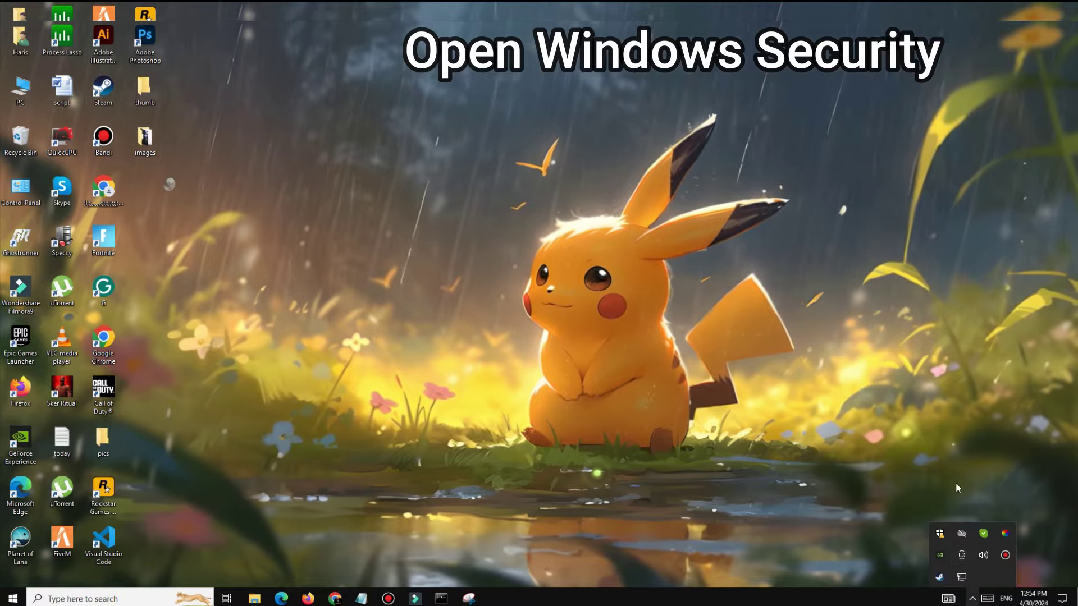
left_click(940, 533)
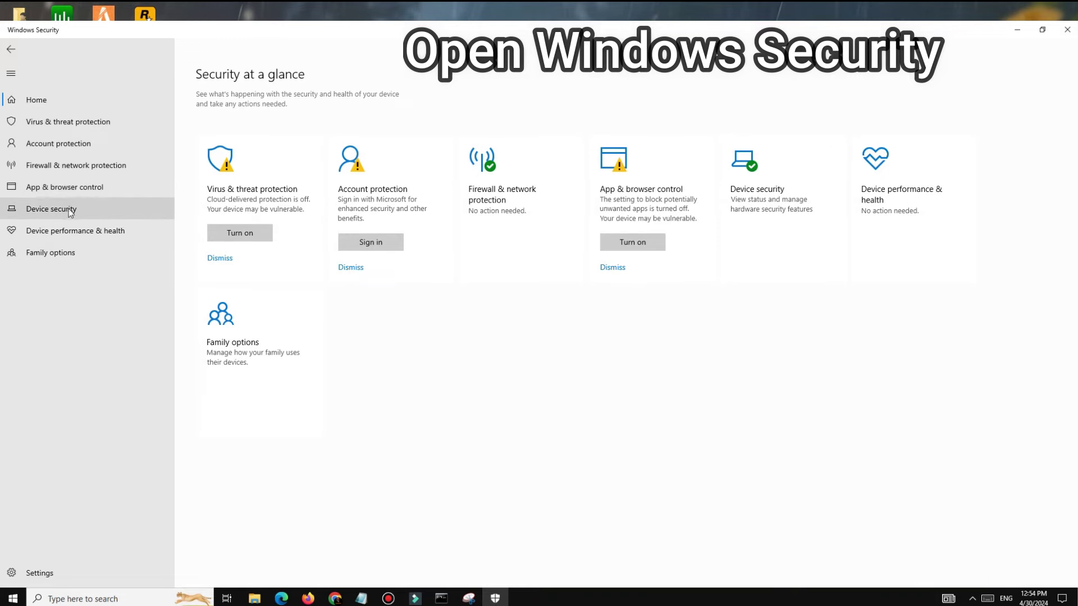
left_click(88, 217)
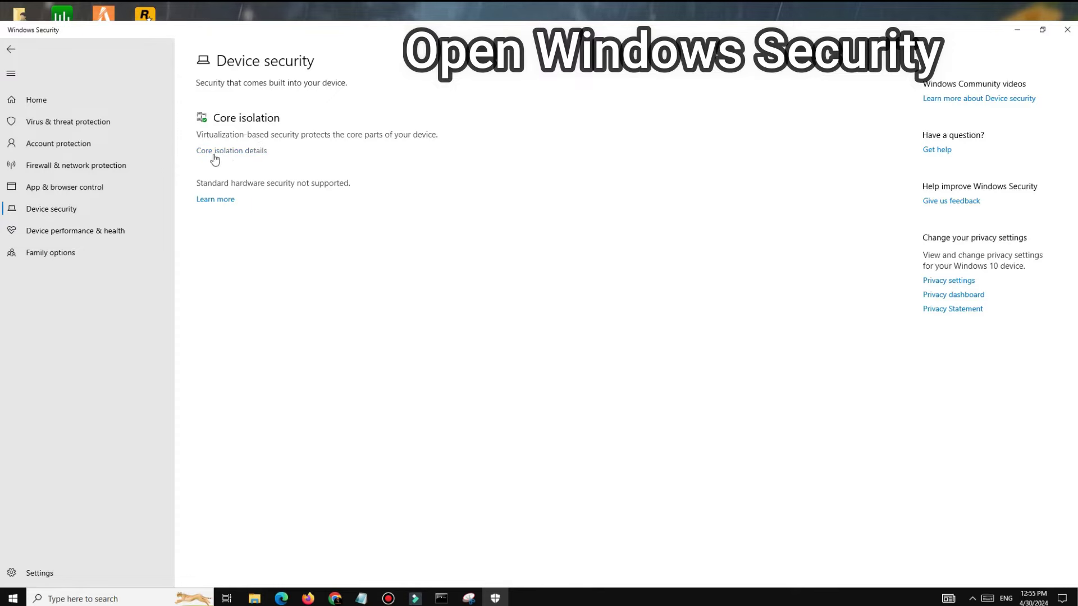
left_click(242, 152)
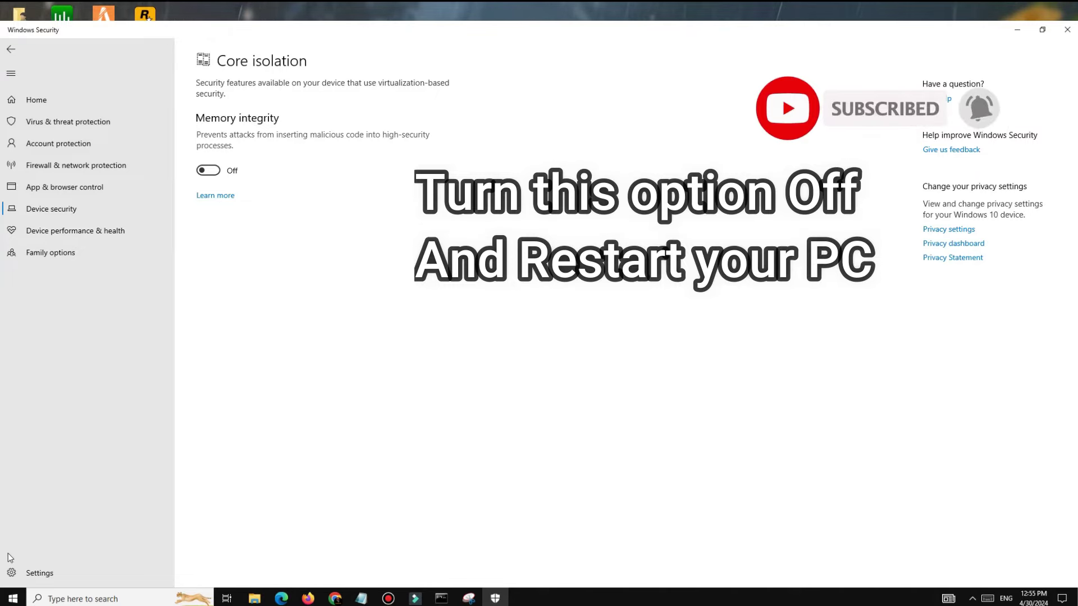
Open the power options to restart the PC.
left_click(13, 599)
left_click(23, 579)
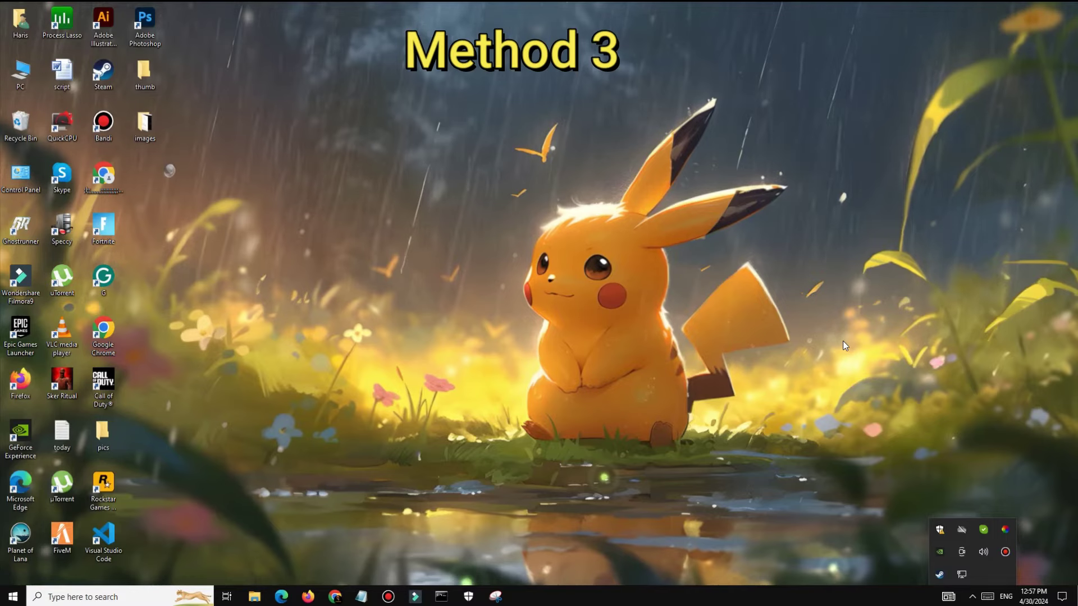
Search for PowerShell and run Windows PowerShell as administrator.
left_click(117, 597)
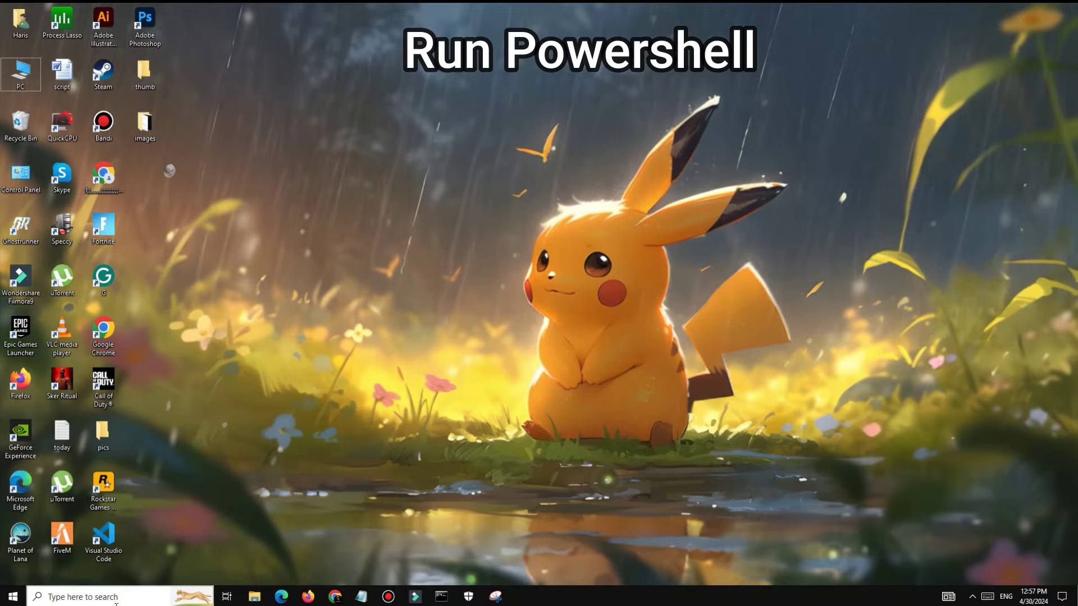
type("PO")
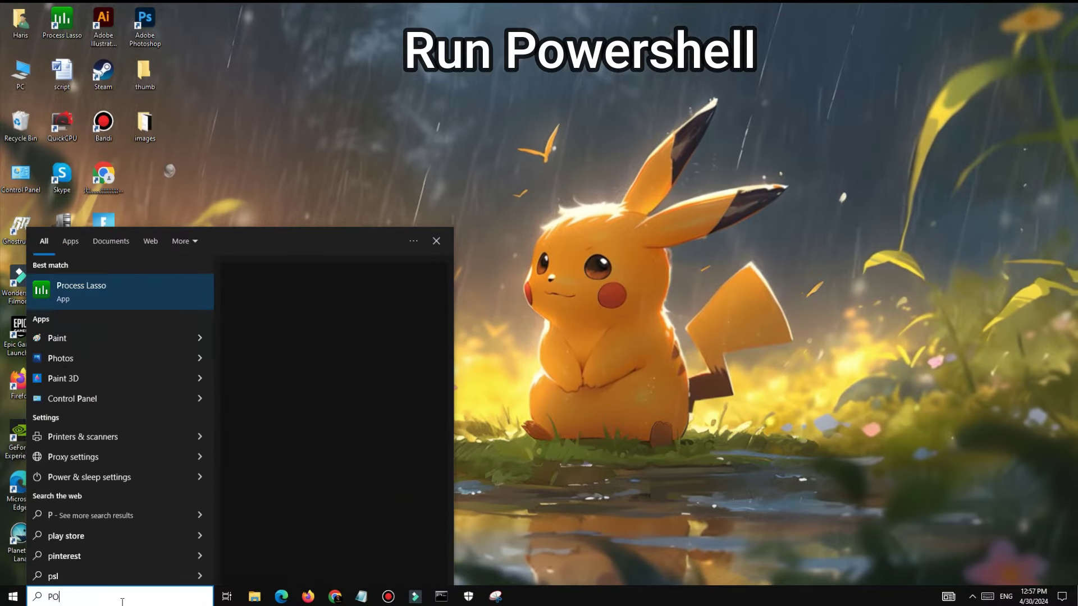
type("WER")
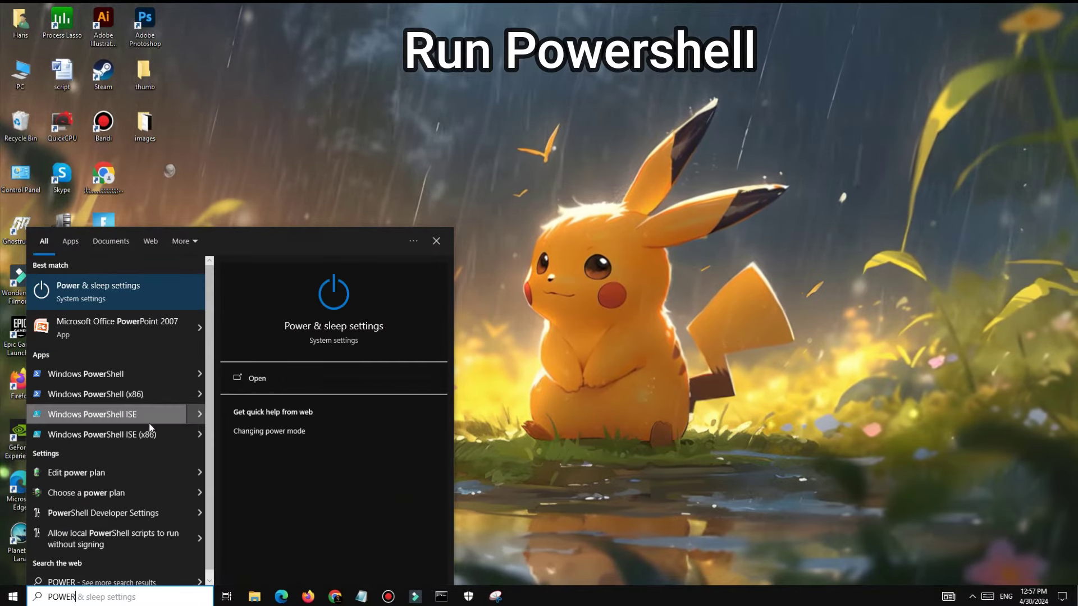
type("SHELL")
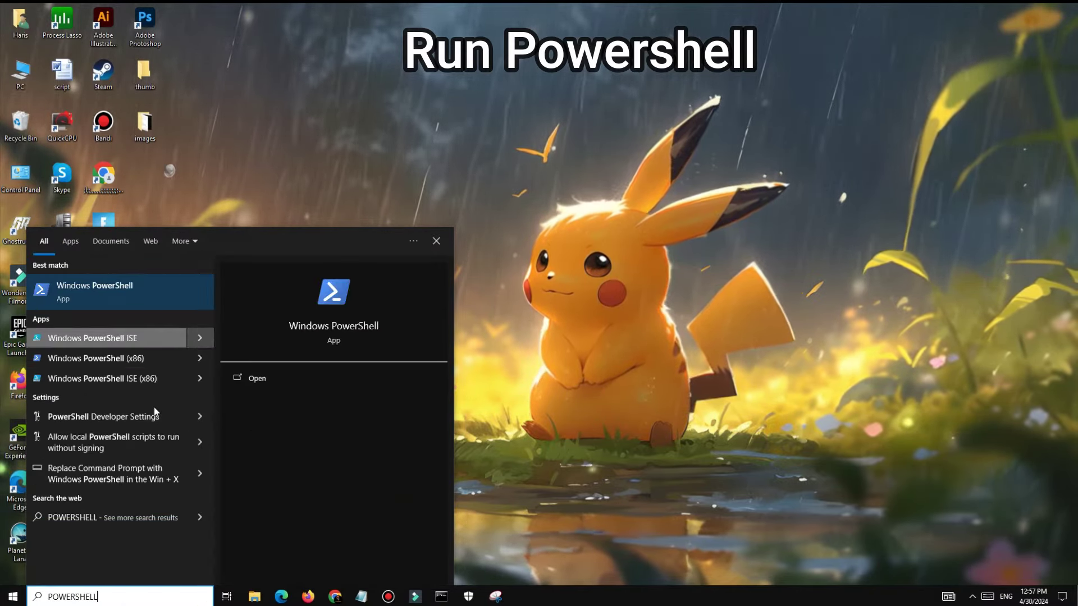
right_click(114, 294)
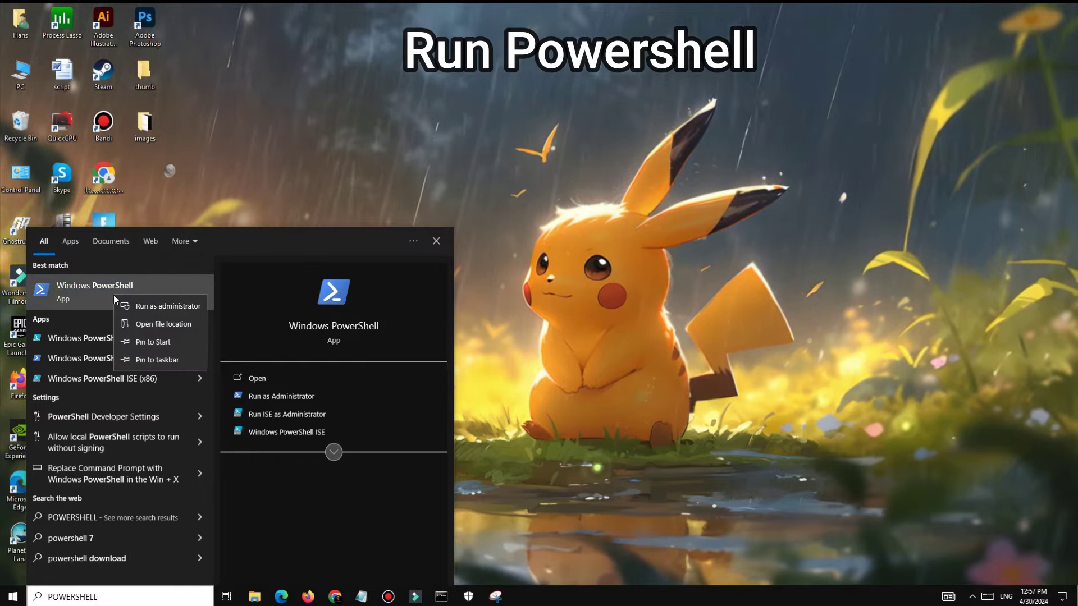
left_click(183, 307)
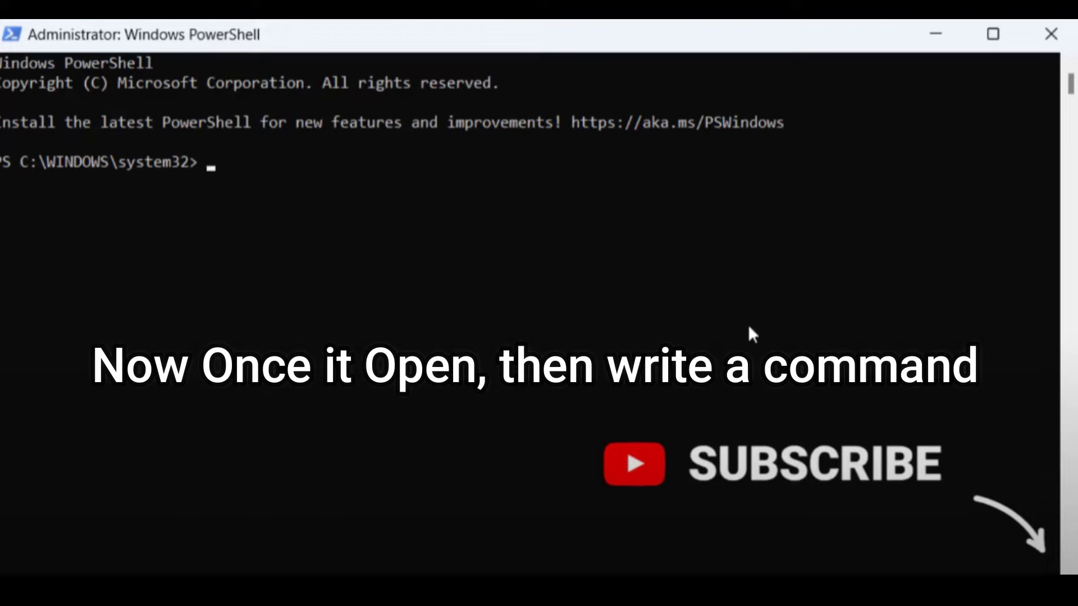
Turn off the hypervisor launch type by running the command bcdedit /set hypervisorlaunchtype off.
type("bcdedit /set hypervisorlaunchtype off")
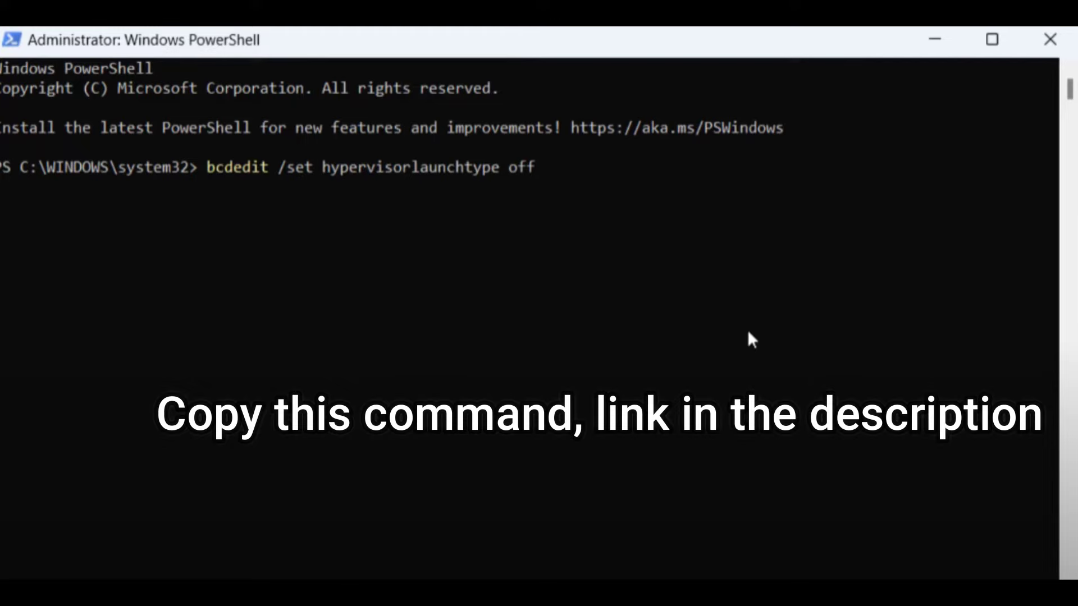
key("Return")
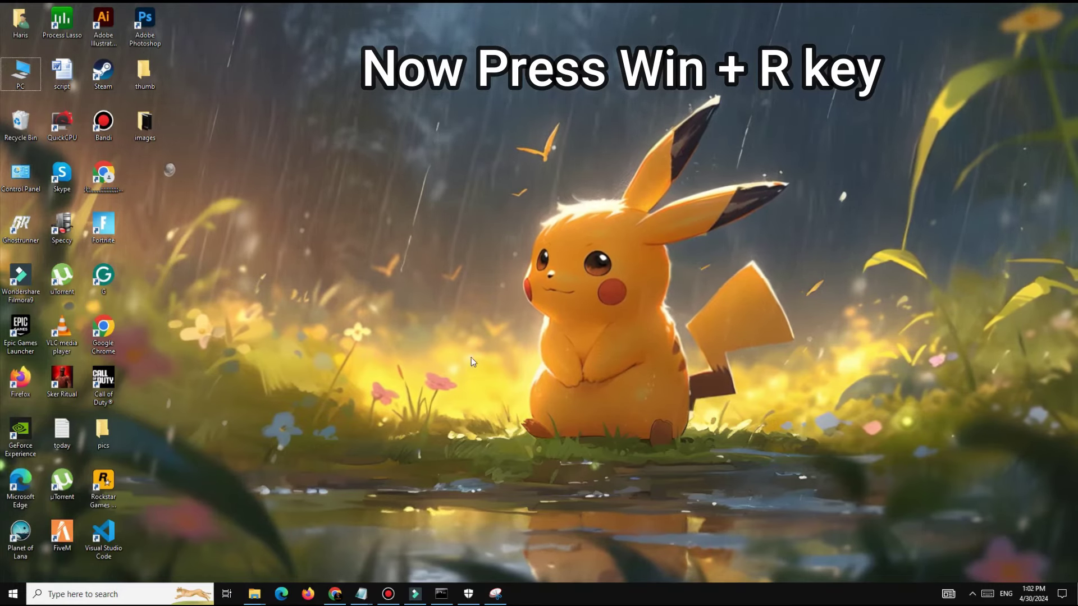
Open Programs and Features by running appwiz.cpl.
key("super+r")
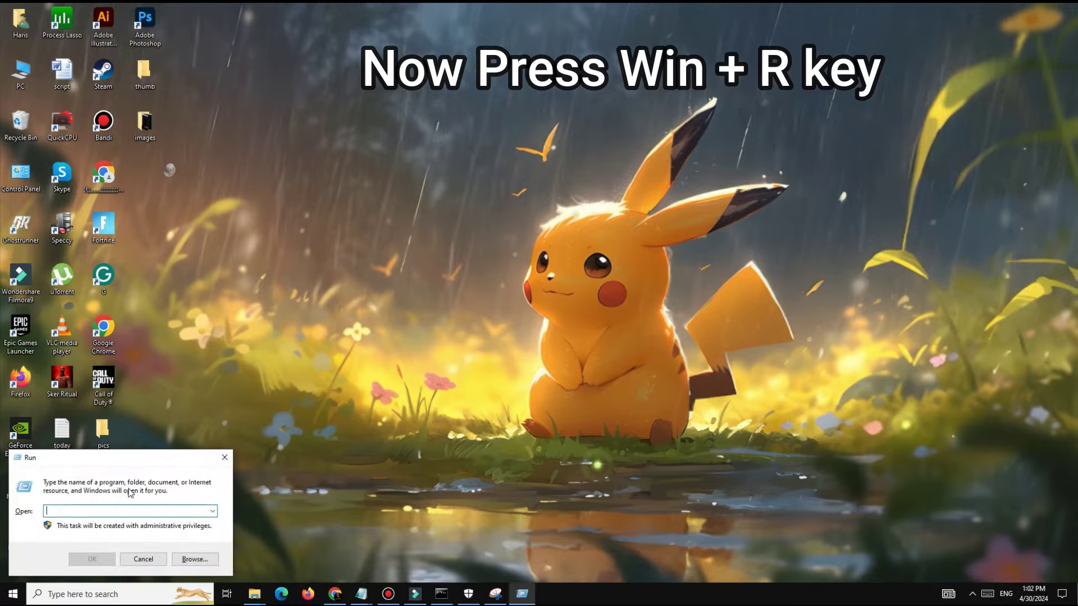
type("app")
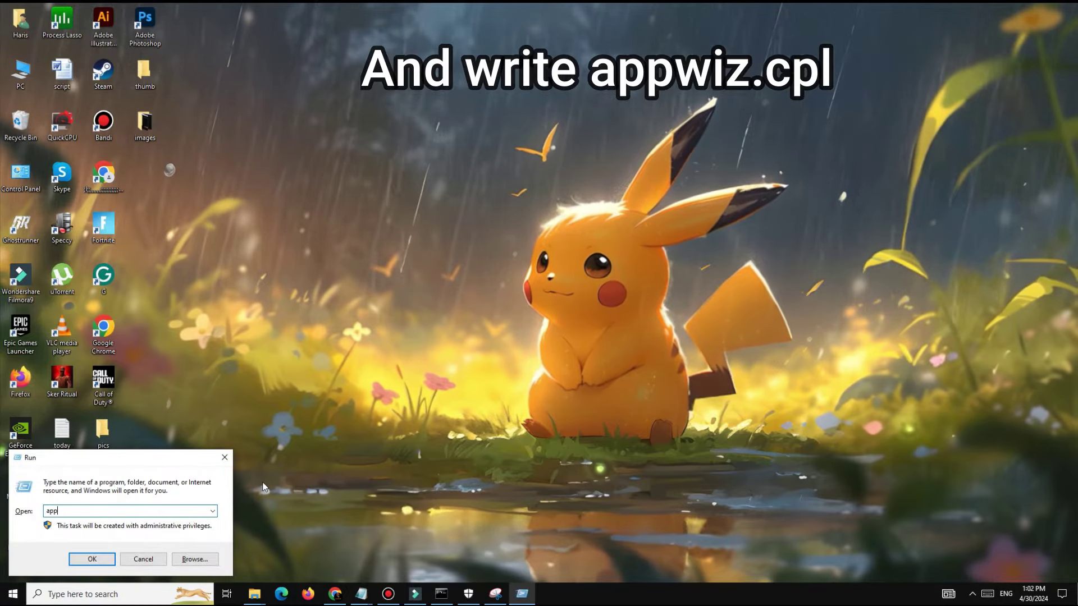
type("wiz.cpl")
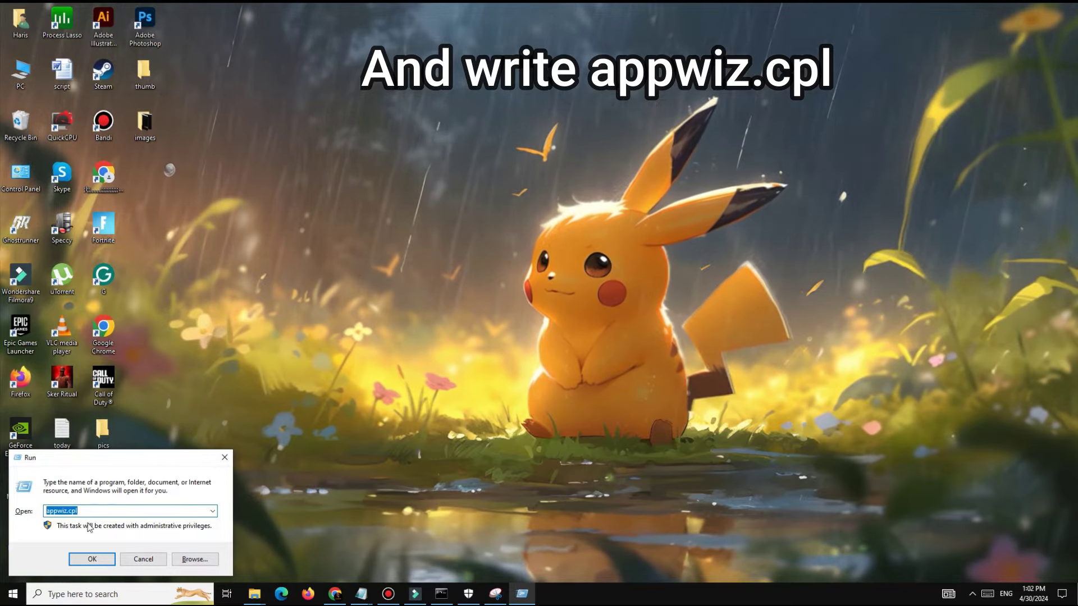
left_click(102, 561)
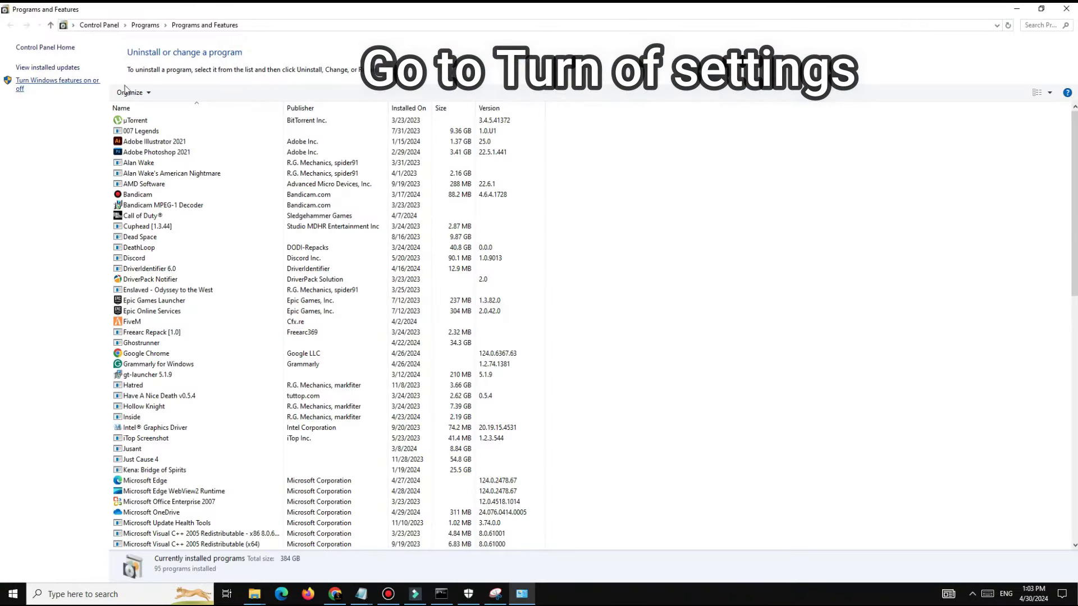
Check Hyper-V in Windows Features, clear Virtual Machine Platform and Windows Hypervisor Platform, then confirm and close Programs and Features.
left_click(58, 85)
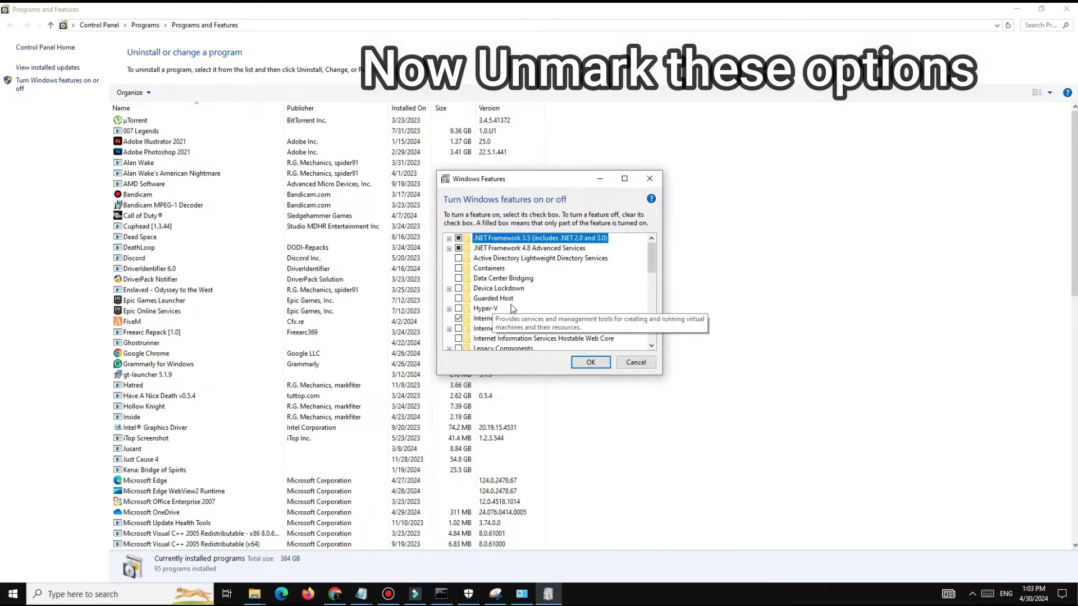
left_click(489, 309)
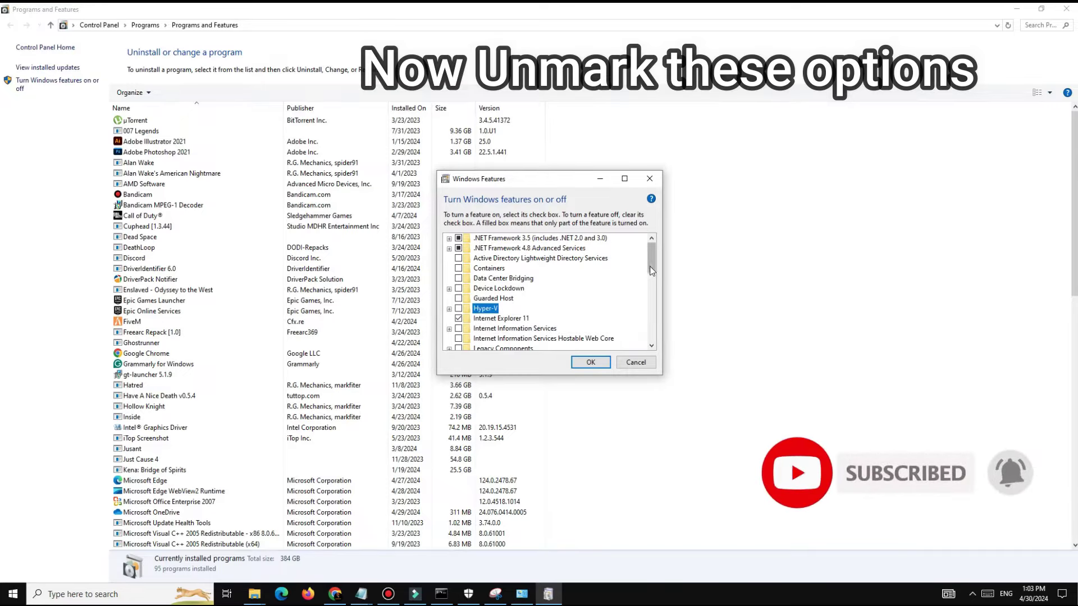
left_click_drag(649, 266, 652, 335)
scroll(614, 311, "down", 1)
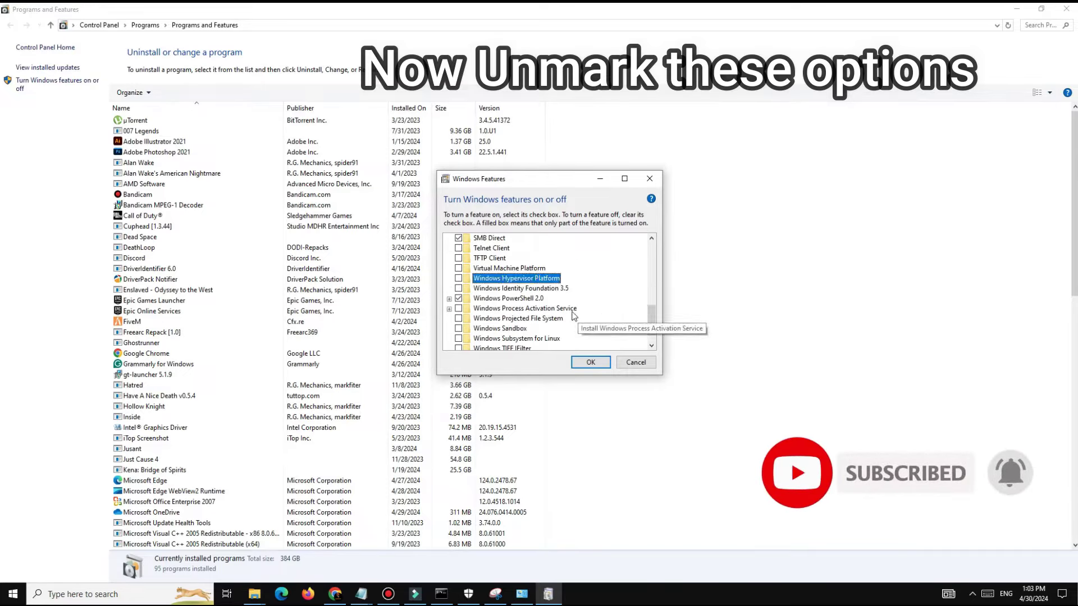
left_click(539, 268)
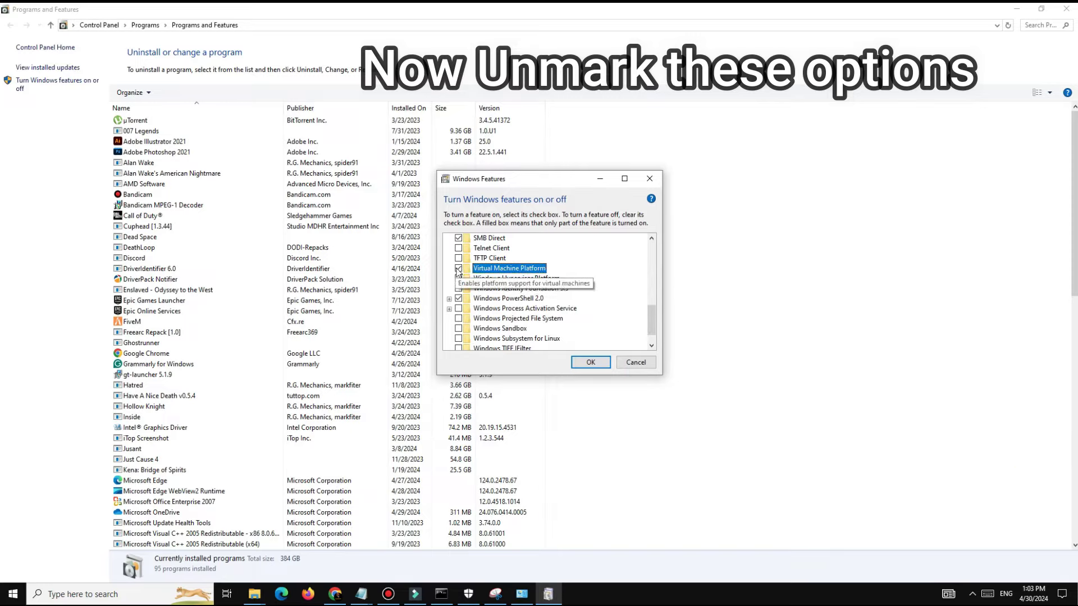
left_click(458, 269)
left_click(459, 279)
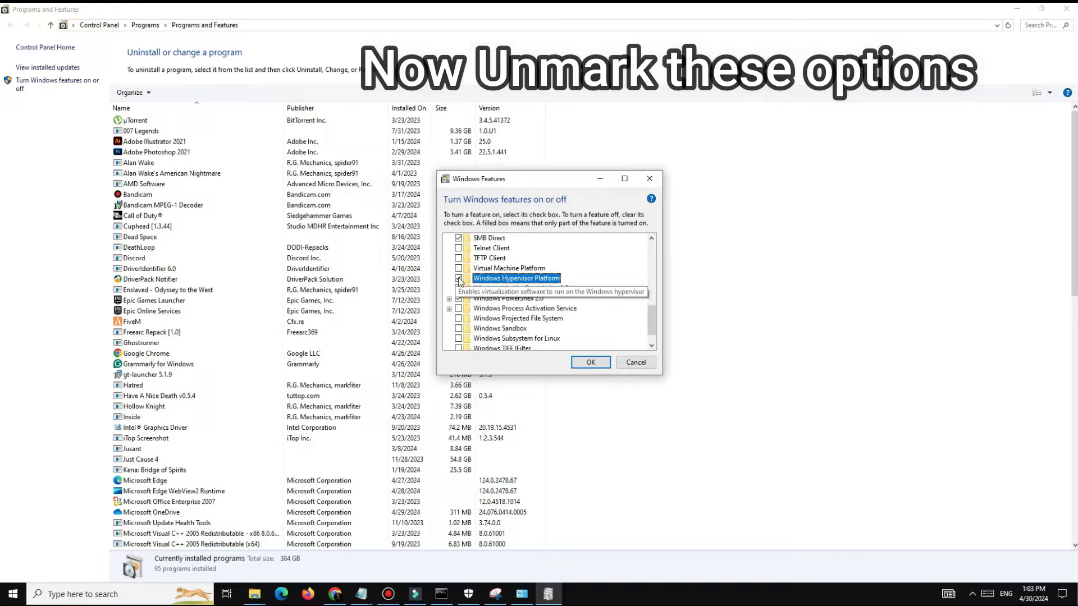
left_click(598, 363)
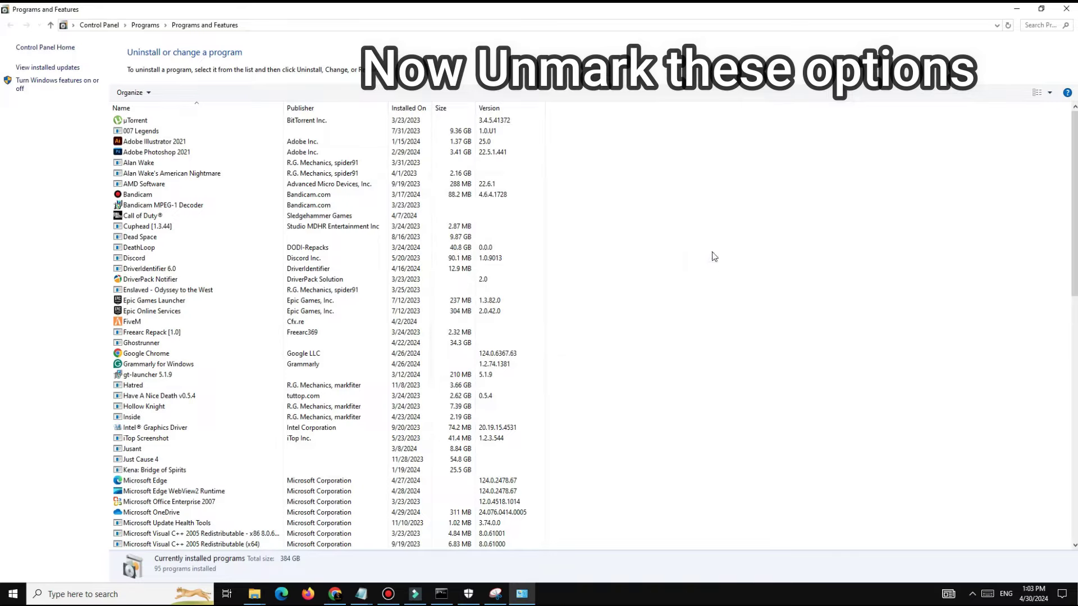
left_click(1065, 9)
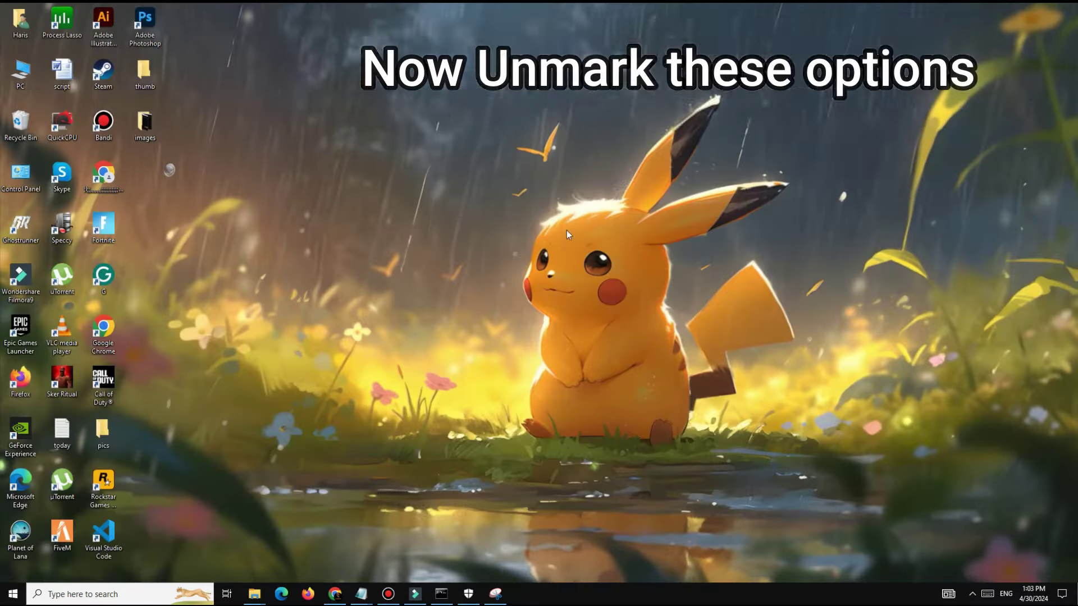
Bring up the Restart option for the PC from the power choices.
left_click(13, 594)
left_click(14, 572)
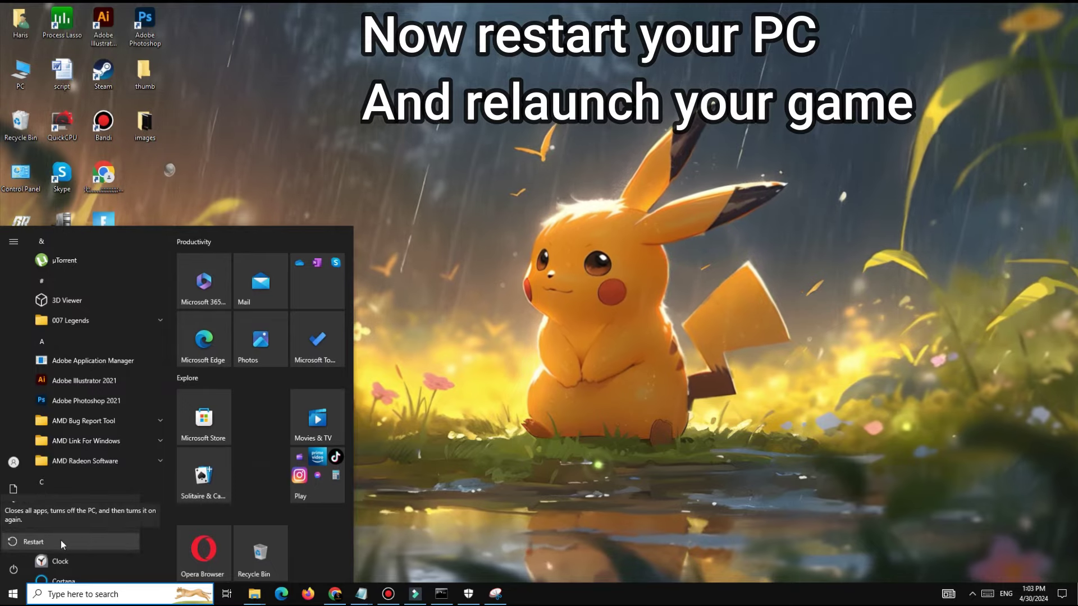
left_click(597, 204)
left_click(597, 204)
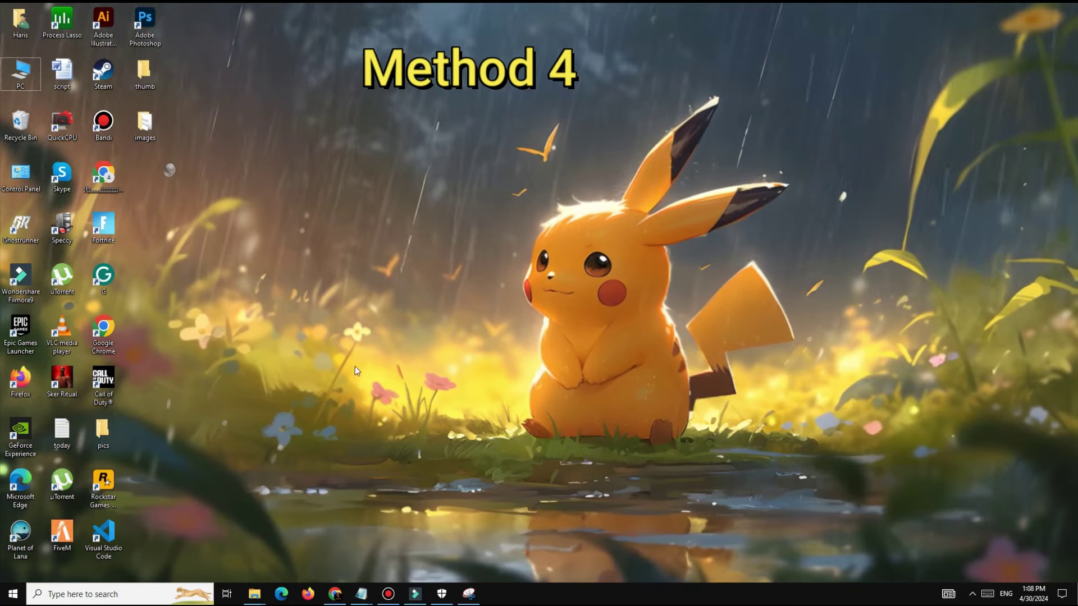
Open Windows Settings and go to the Recovery page under System.
left_click(116, 595)
type("se")
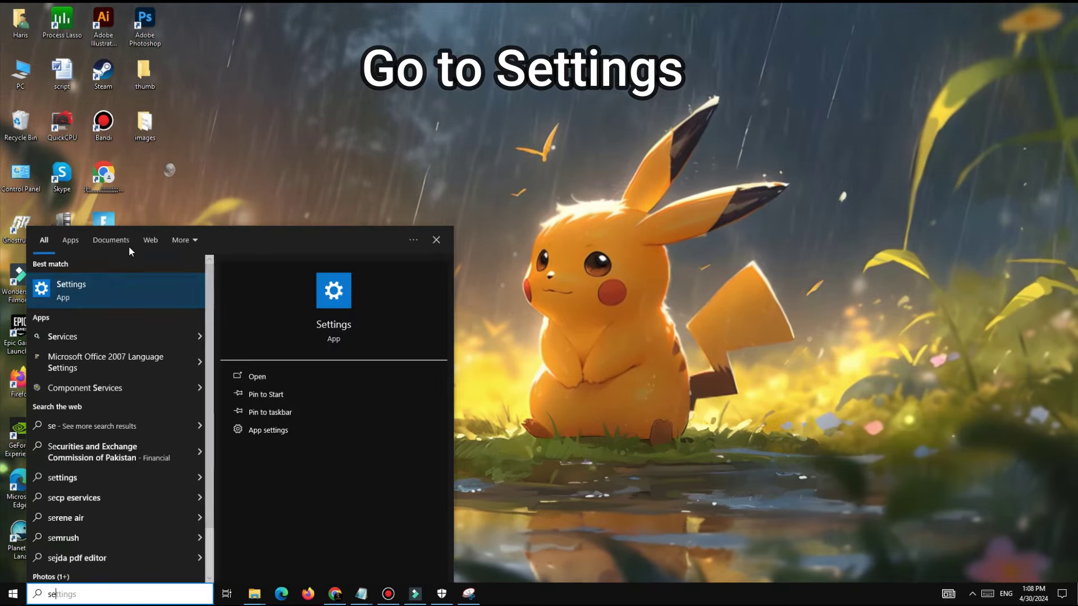
left_click(103, 292)
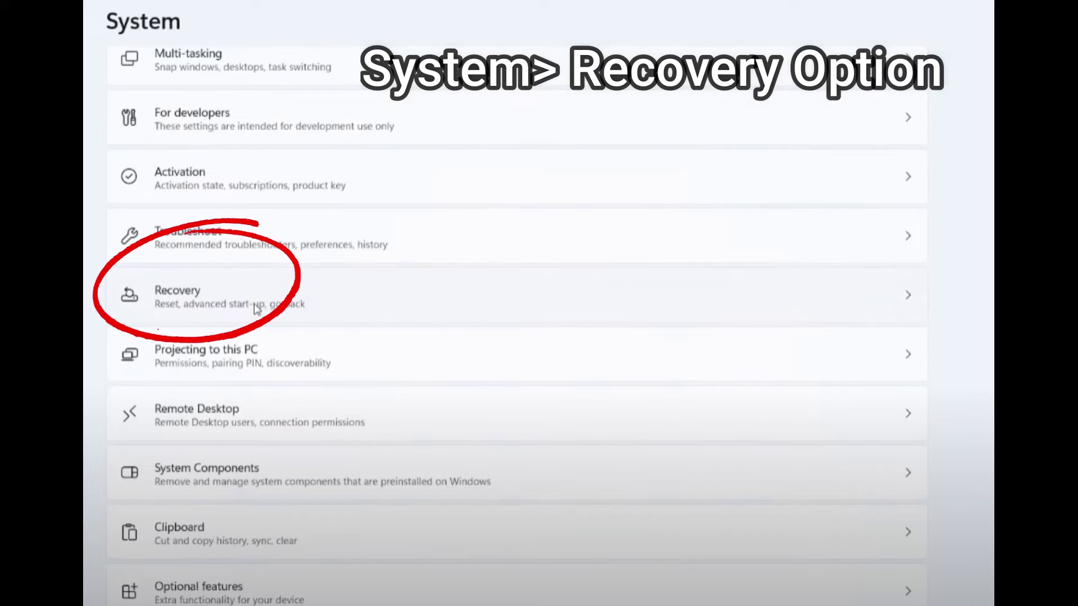
left_click(255, 309)
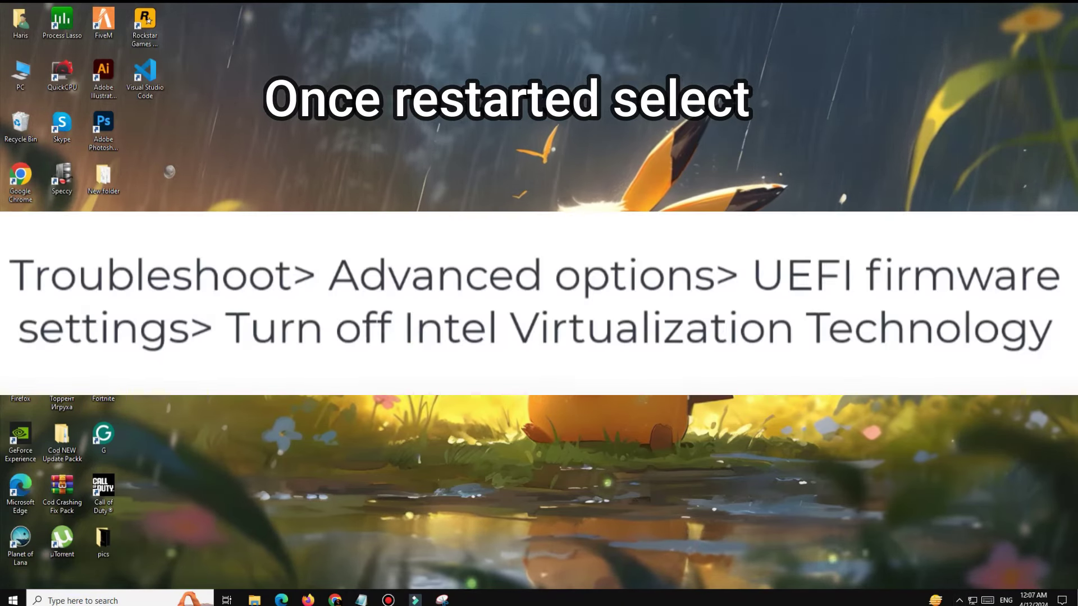
left_click(959, 600)
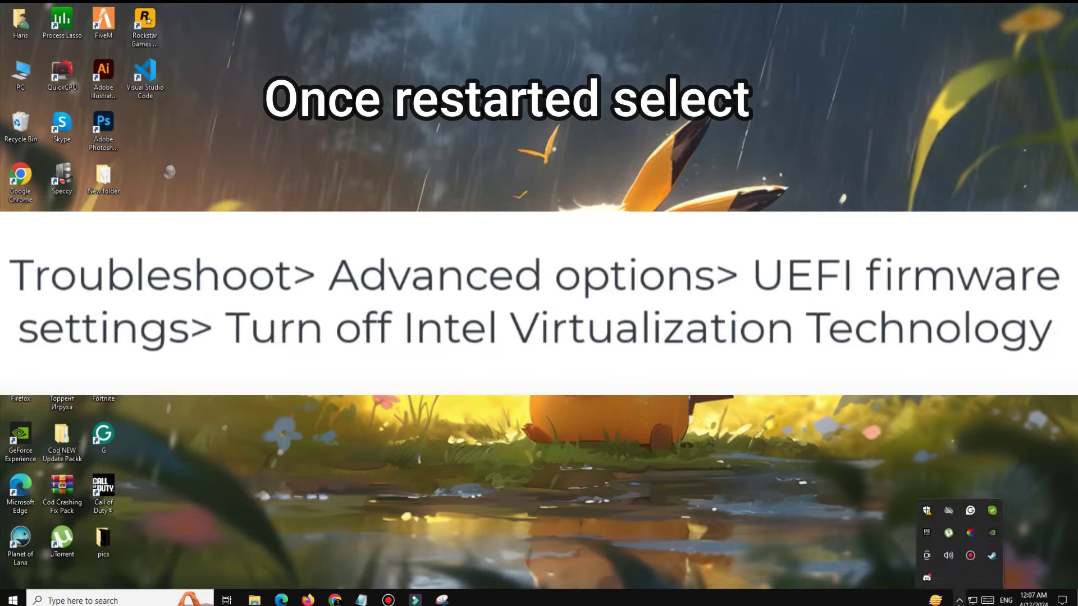
left_click(959, 600)
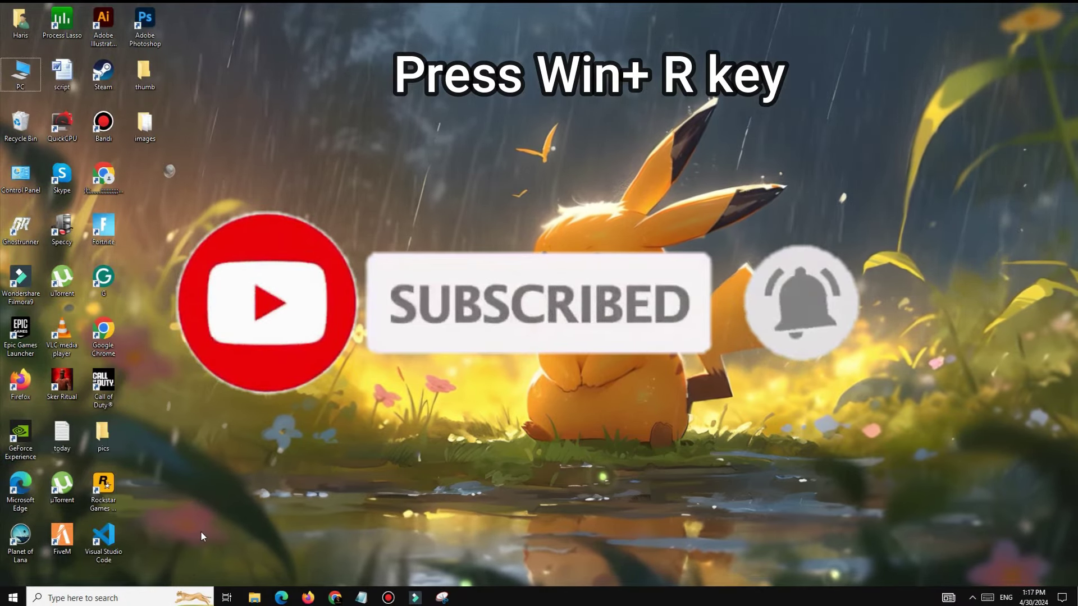
Open System Information by running msinfo32.
key("super+r")
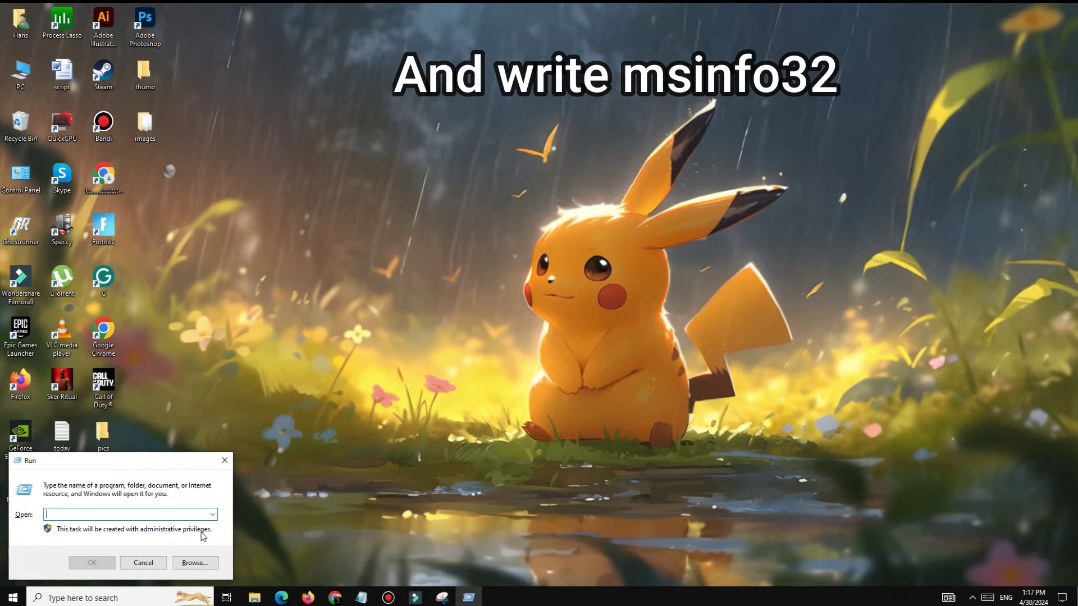
type("ms")
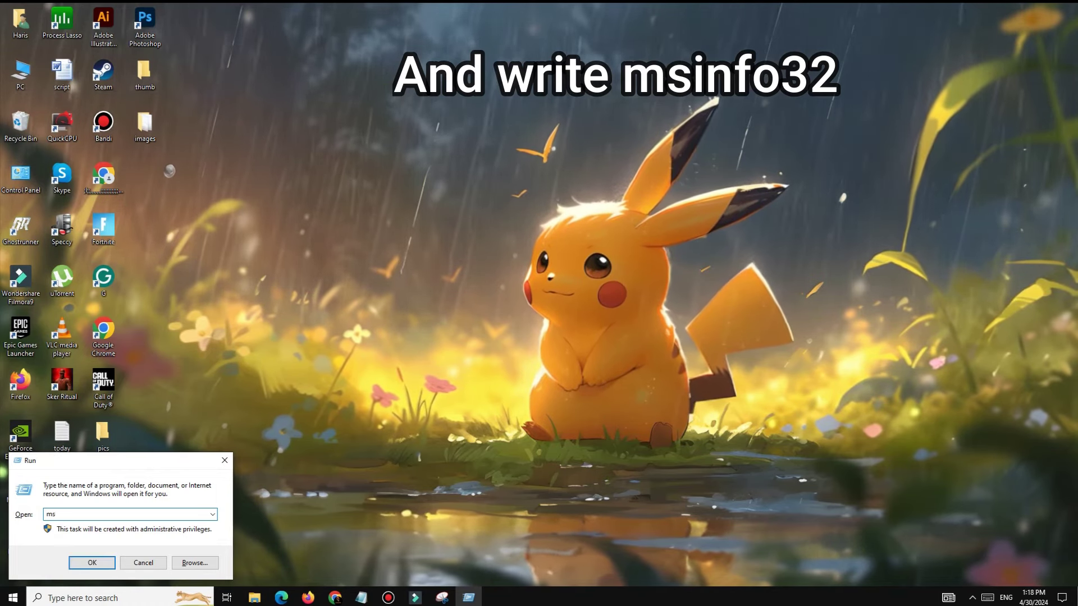
type("in")
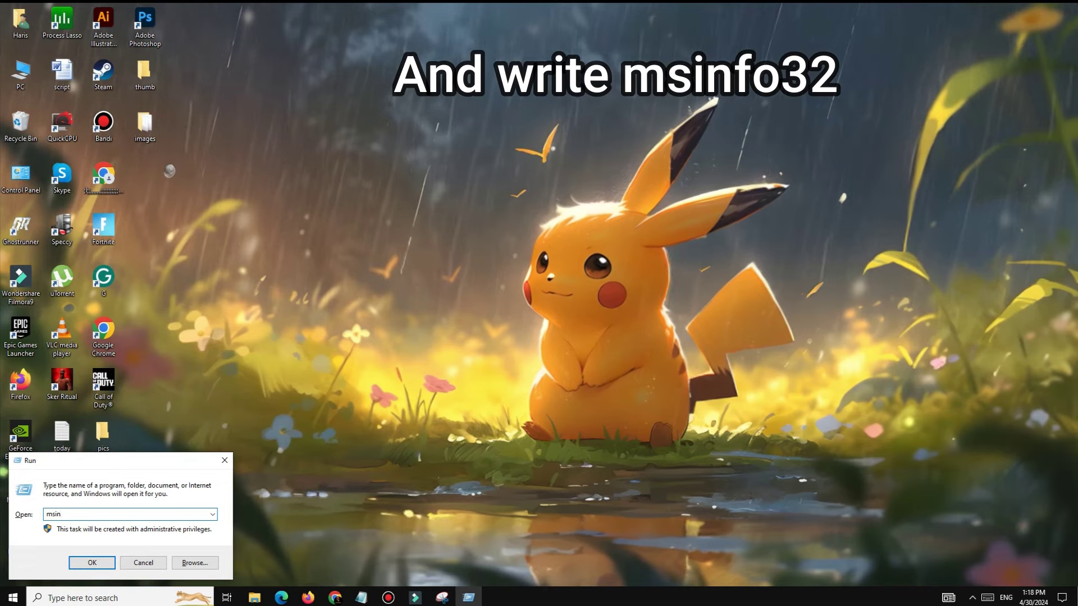
type("fo")
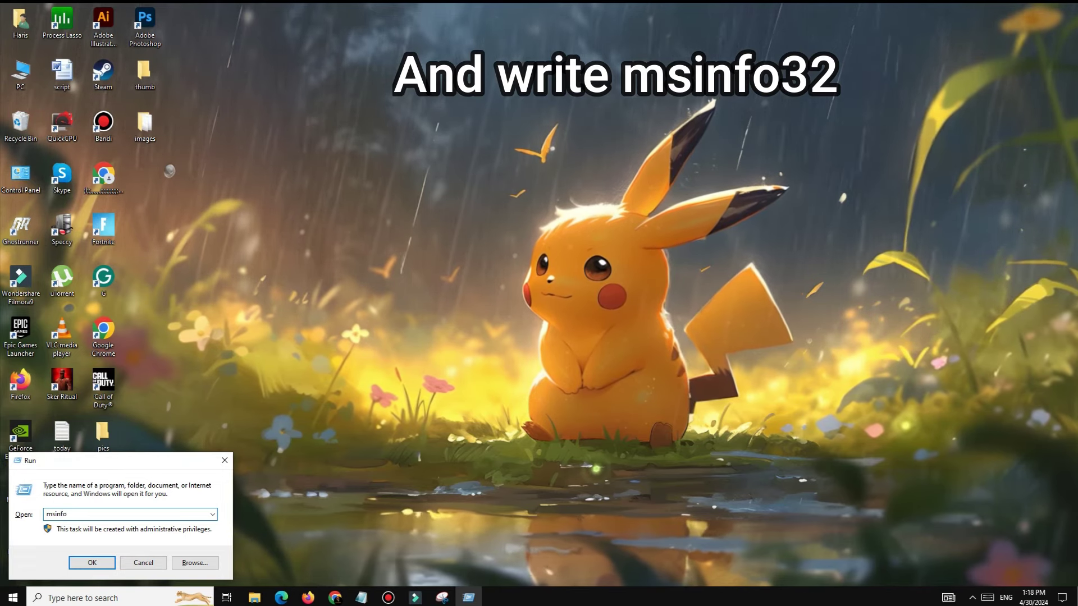
type("32")
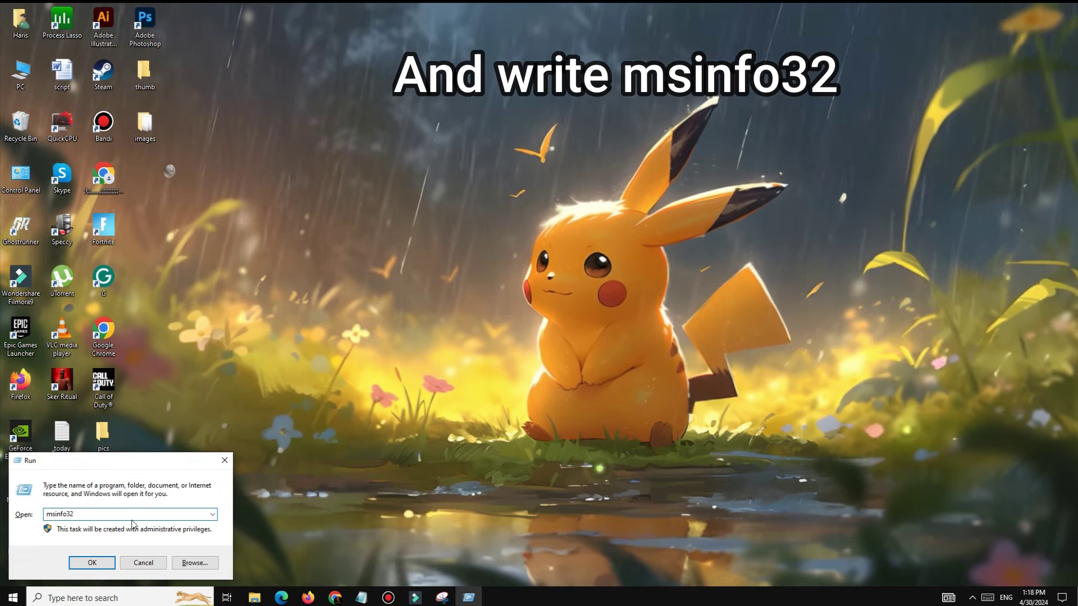
key("ctrl+a")
left_click(109, 560)
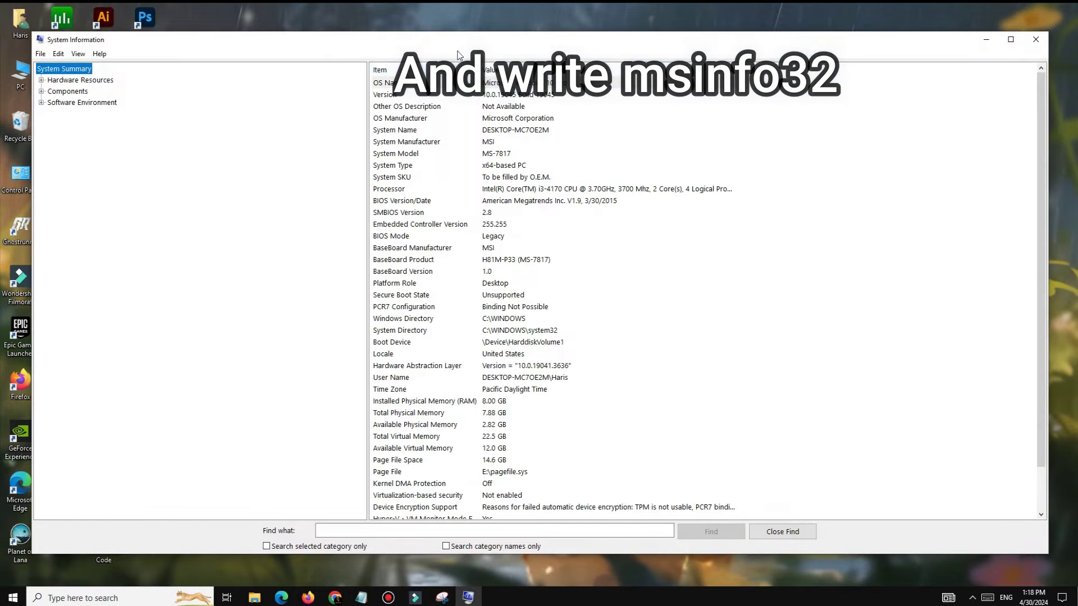
Check the System Name, System Manufacturer, System Model and System Type entries in the System Summary.
left_click(433, 131)
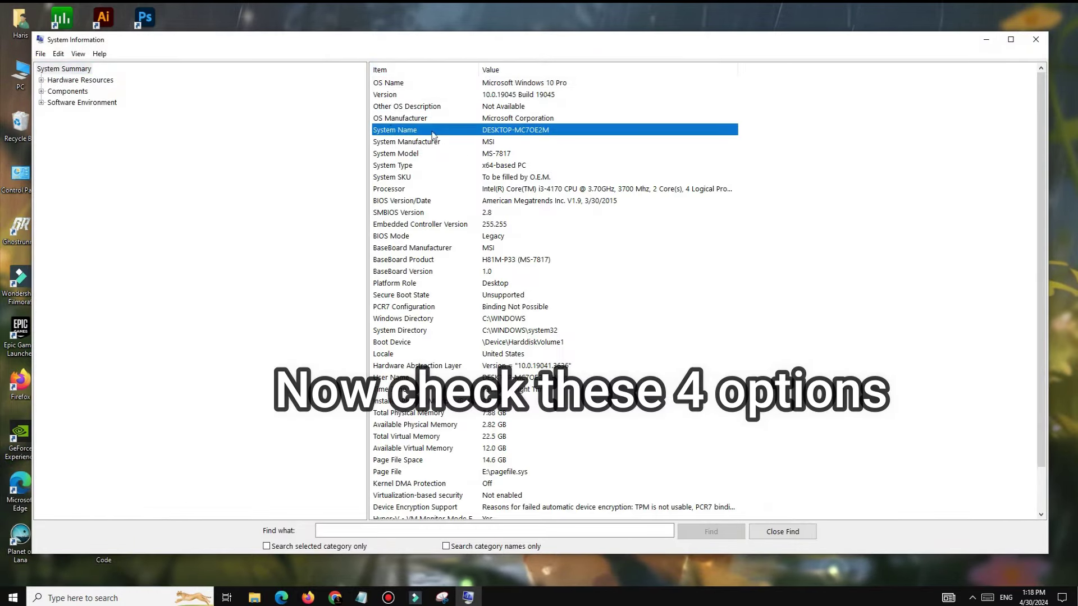
left_click(432, 142)
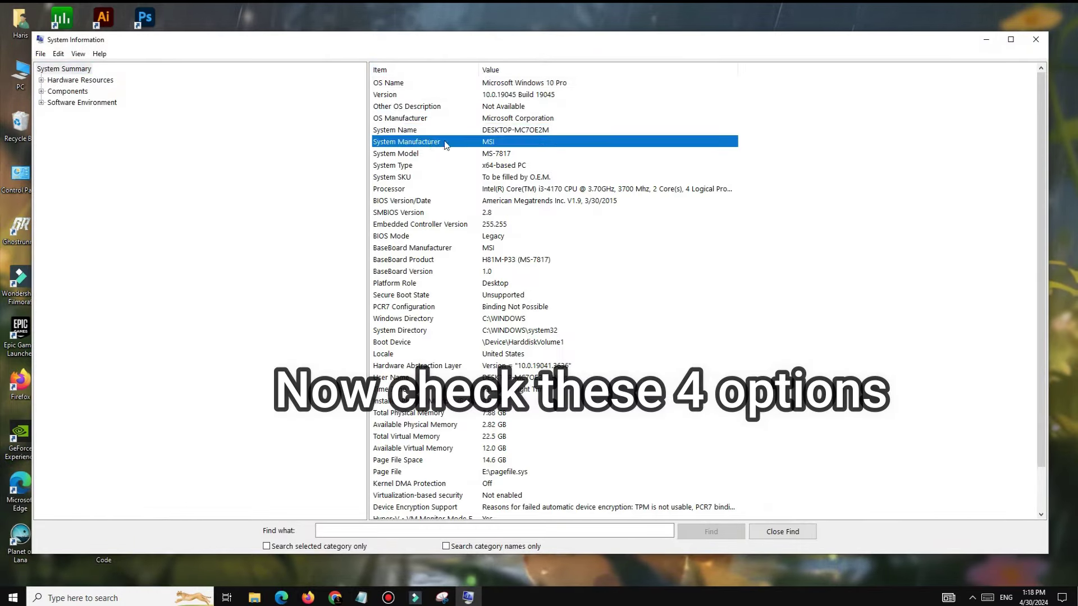
left_click(455, 154)
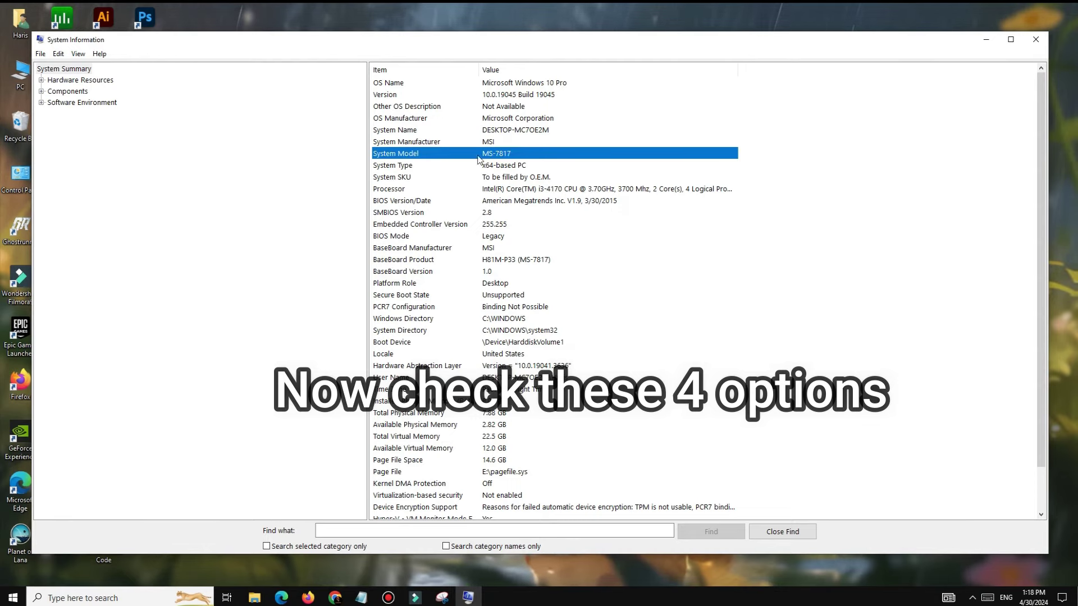
left_click(526, 166)
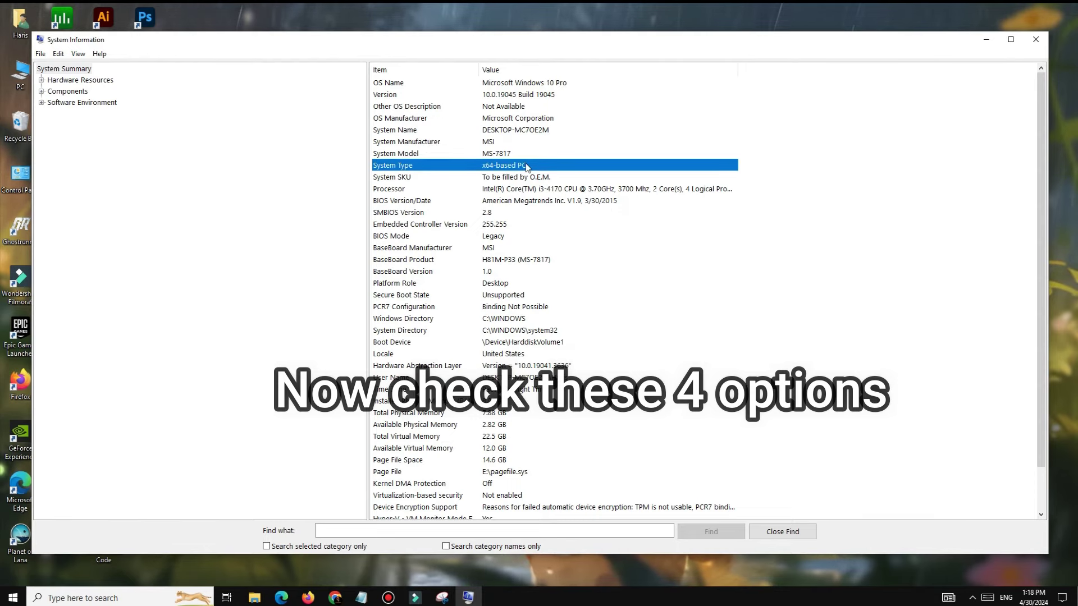
left_click(497, 144)
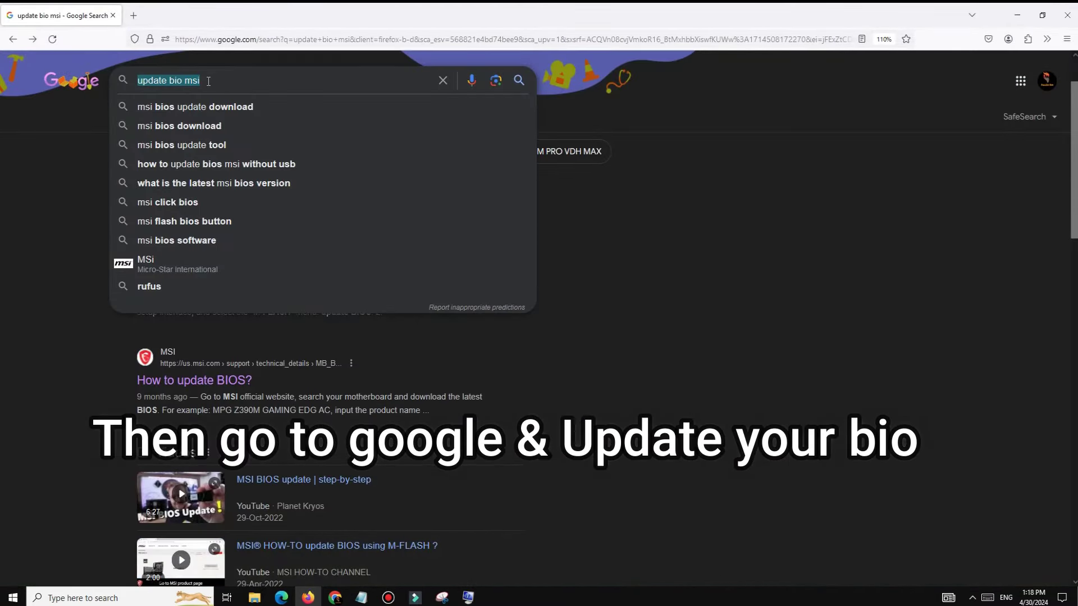
Switch to Firefox and open MSI's "[Desktop] How to update BIOS?" article from the Google results for "update bio msi".
left_click(234, 81)
left_click(681, 197)
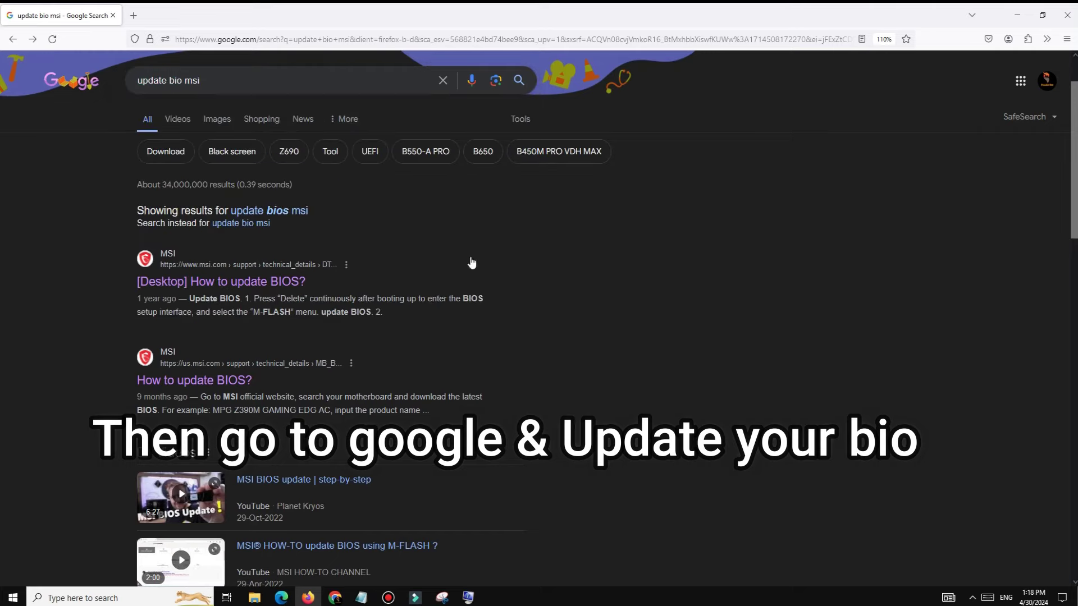
left_click(284, 279)
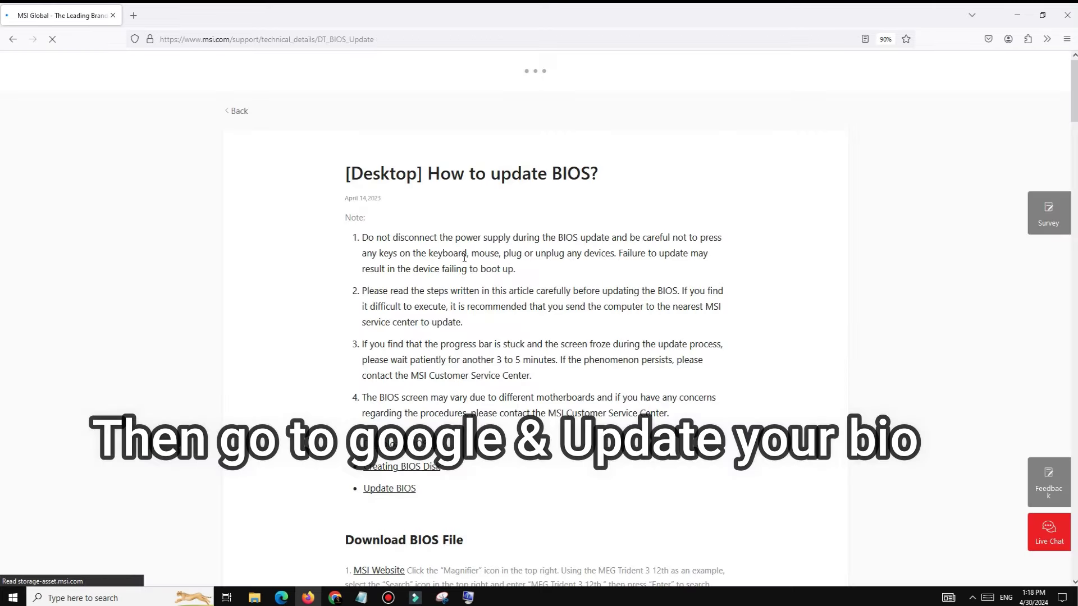
Read through MSI's BIOS update guide, covering the Download BIOS File, Creating BIOS Disk and Update BIOS sections.
left_click_drag(325, 231, 416, 489)
scroll(558, 308, "down", 7)
left_click_drag(326, 110, 502, 120)
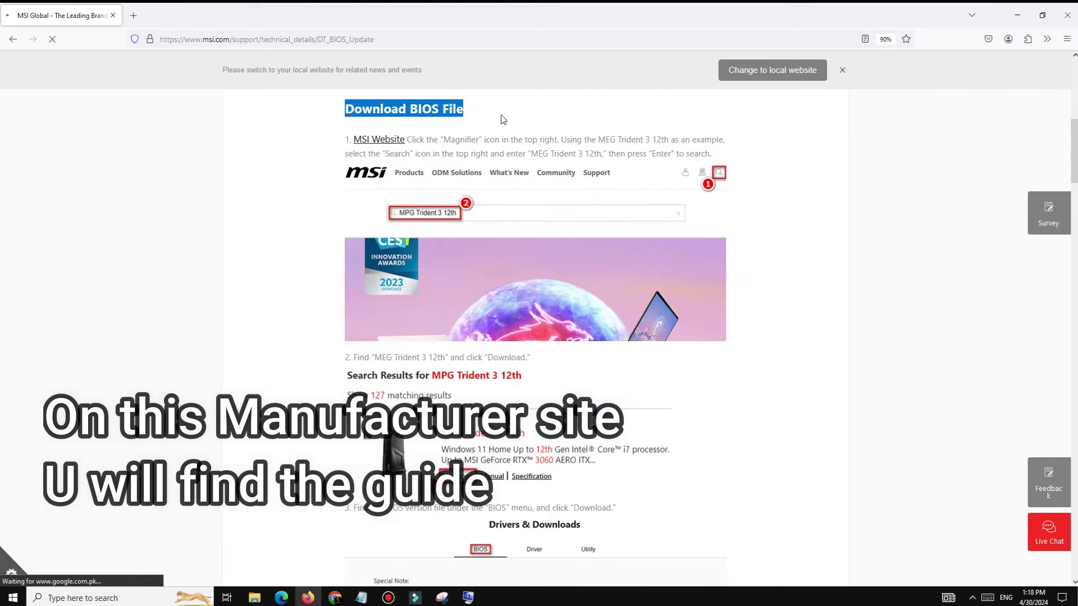
left_click(862, 343)
scroll(862, 343, "down", 11)
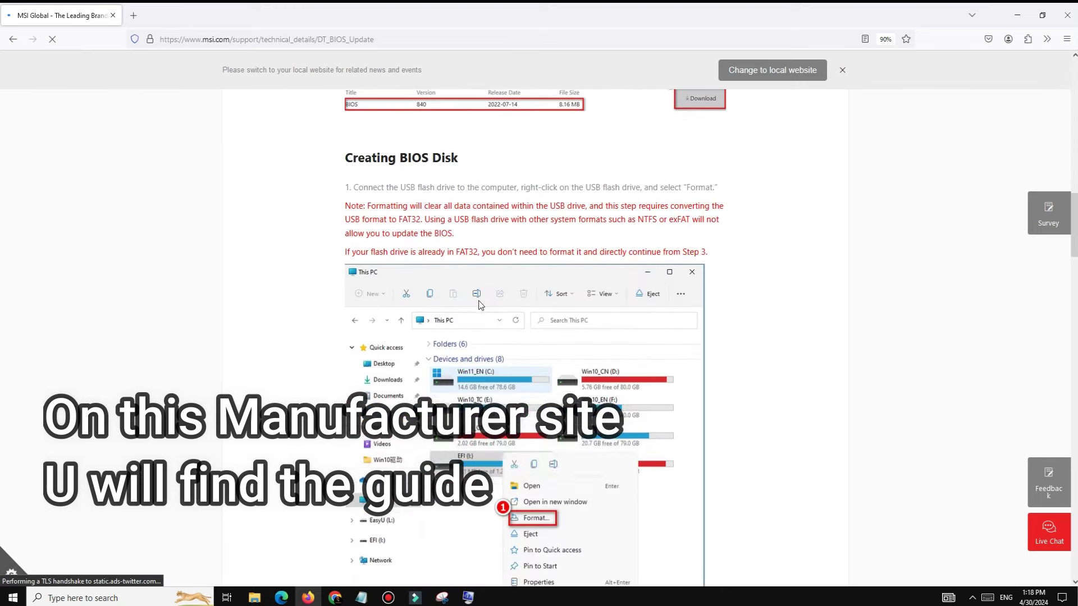
scroll(651, 255, "down", 18)
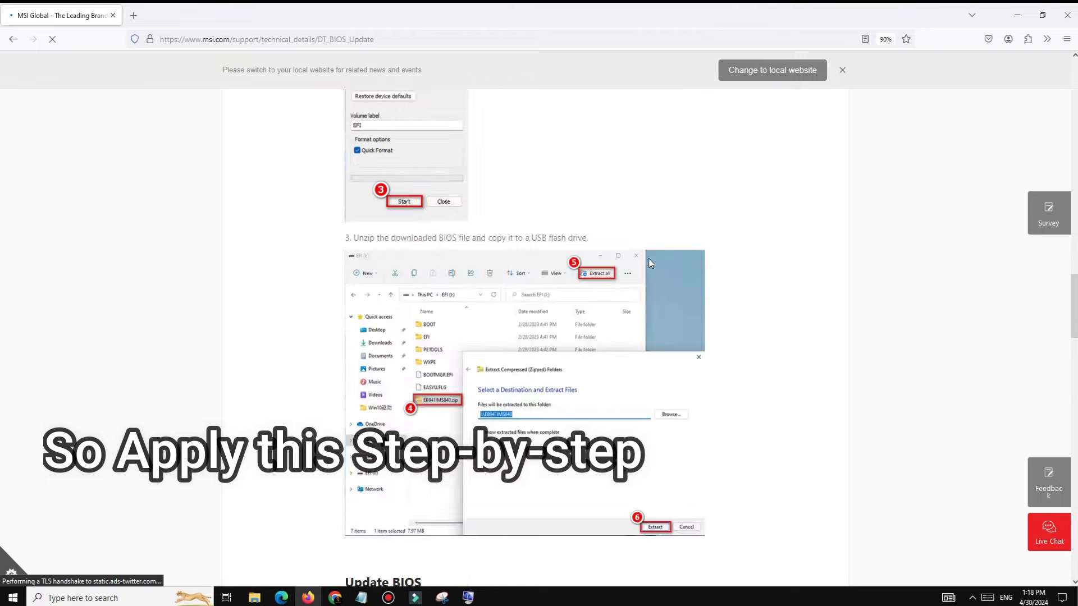
triple_click(417, 203)
scroll(618, 223, "down", 20)
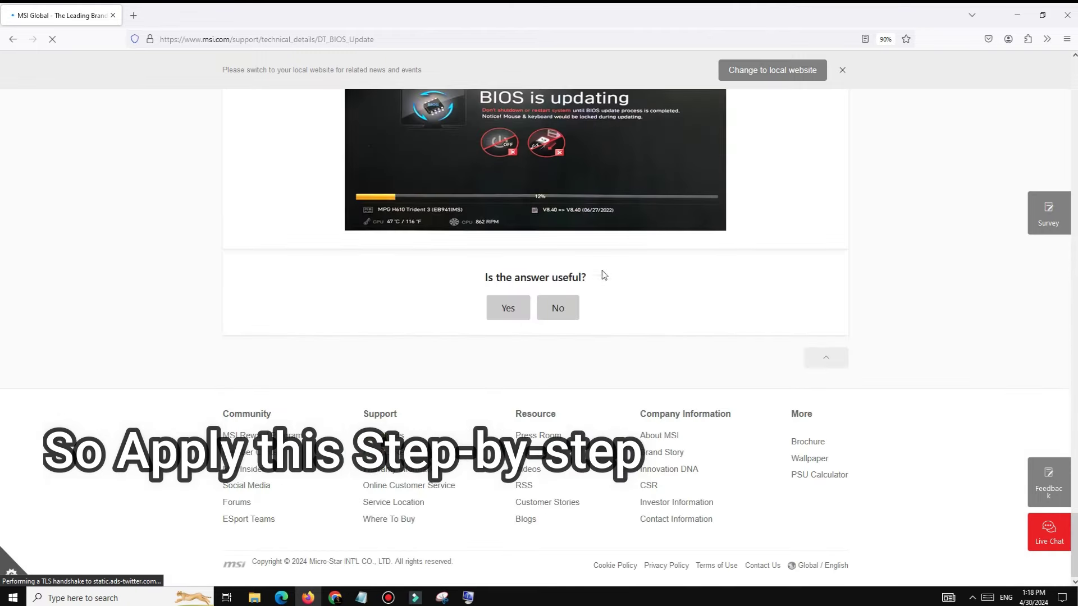
scroll(512, 288, "up", 3)
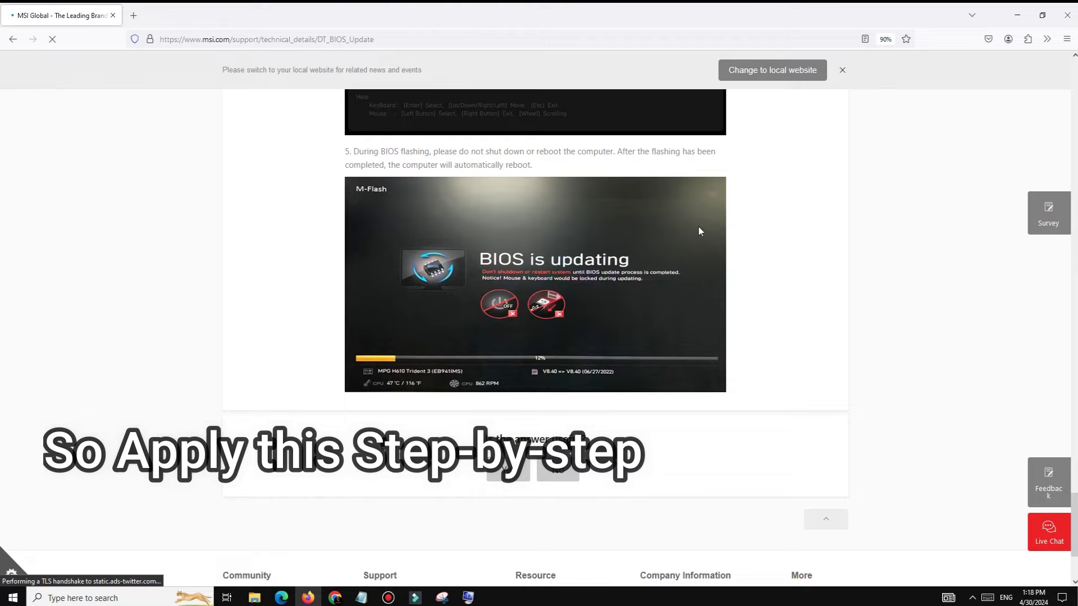